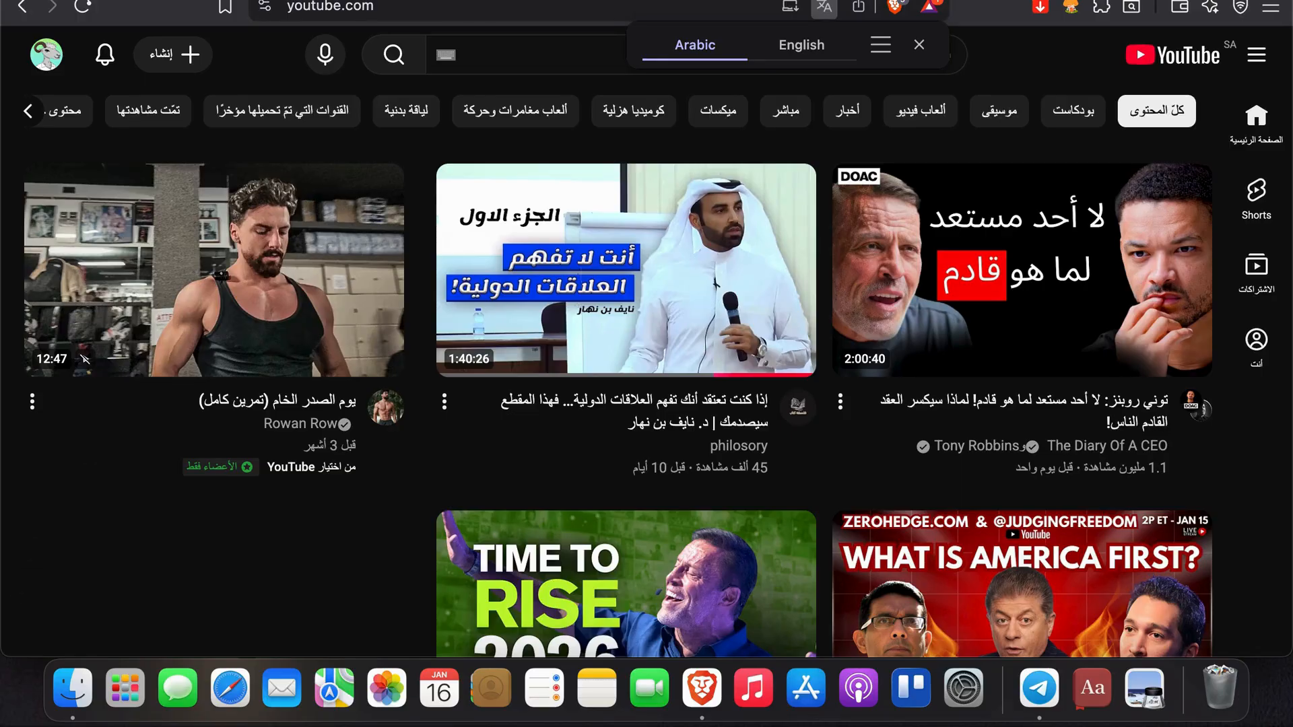
# Step: Switch to the Google sign-in page and open the sign-up form for a new personal-use account
pyautogui.hotkey('ctrl', 'Tab')
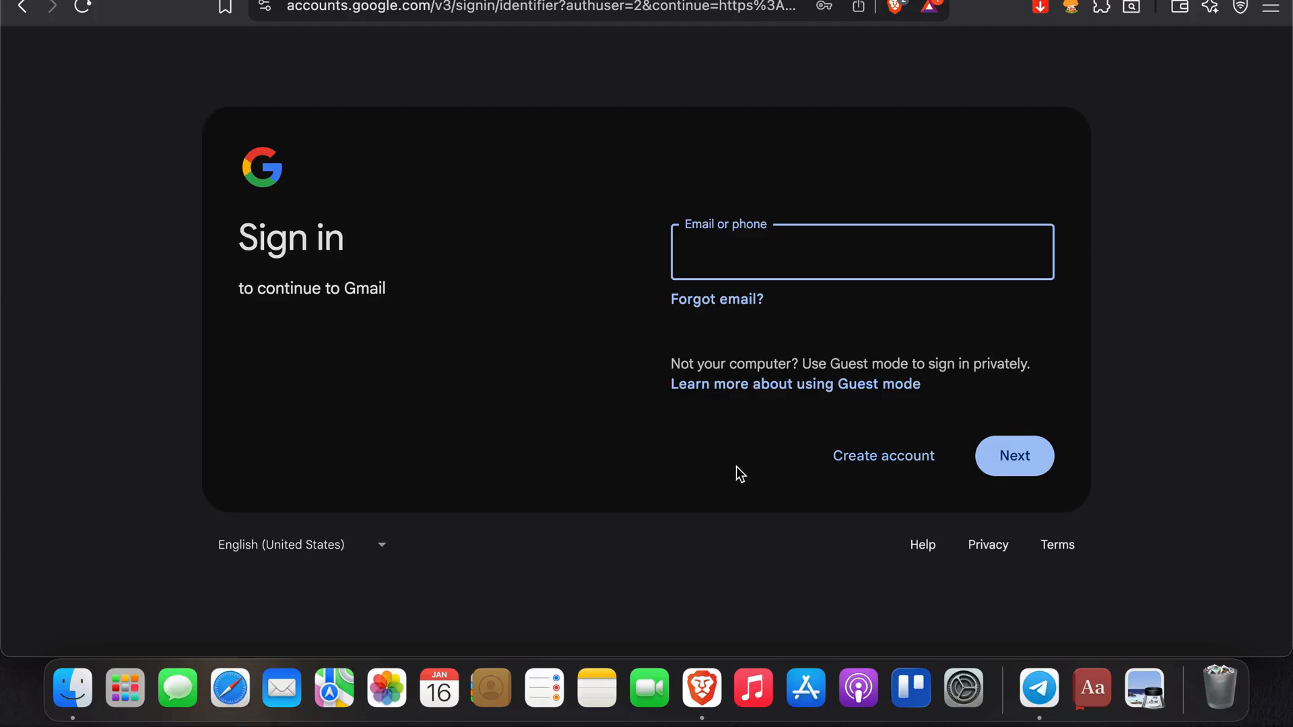
pyautogui.click(860, 463)
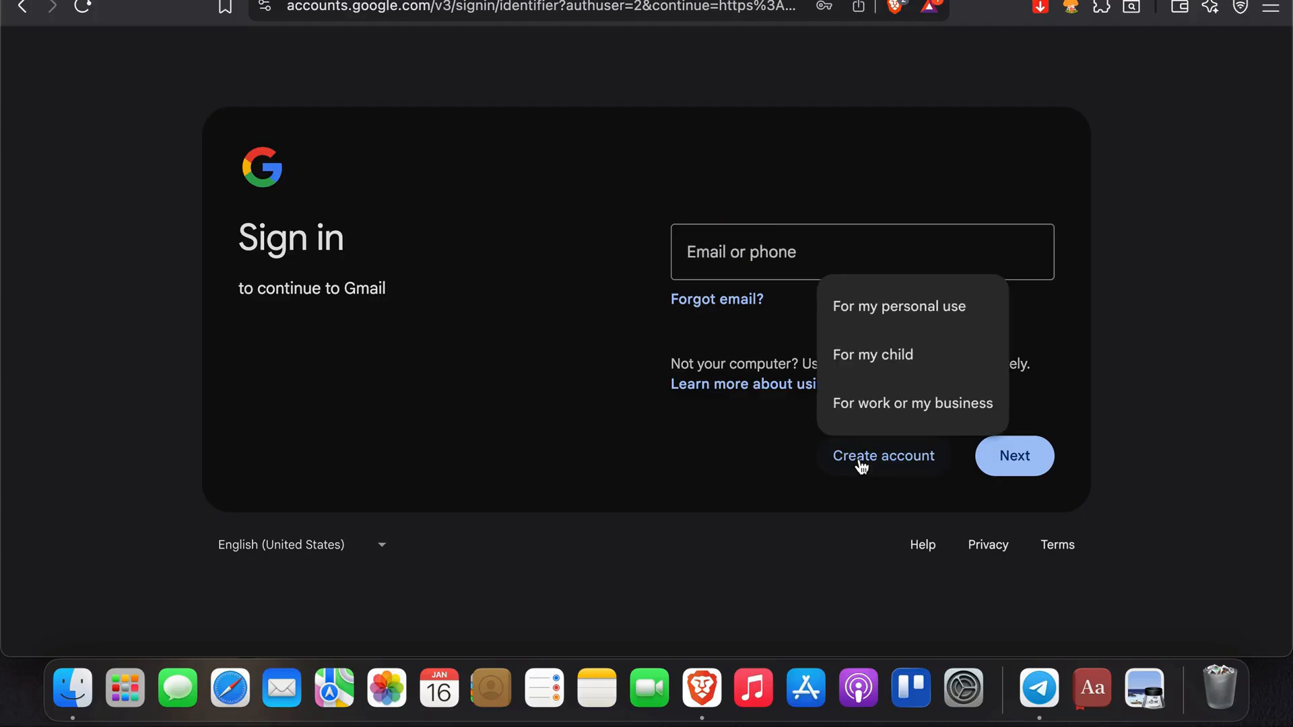
pyautogui.click(866, 326)
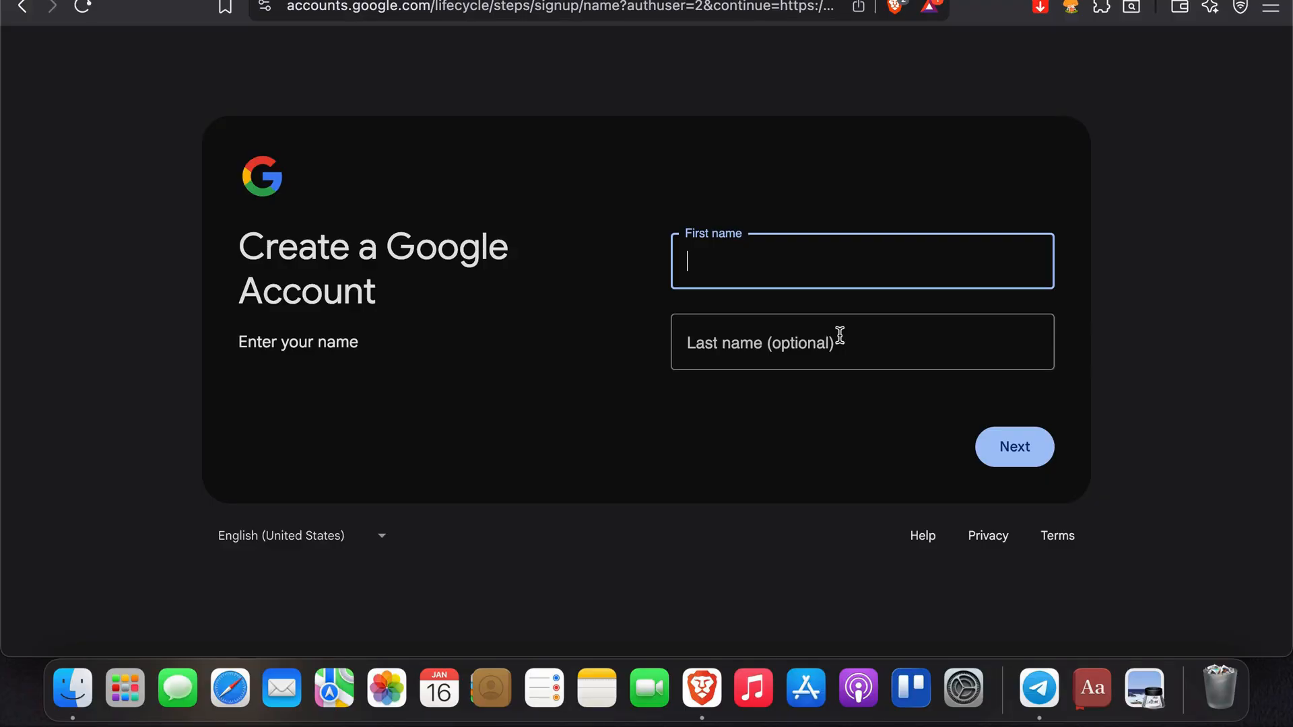
# Step: Return to YouTube and set its display language to English (US)
pyautogui.click(813, 0)
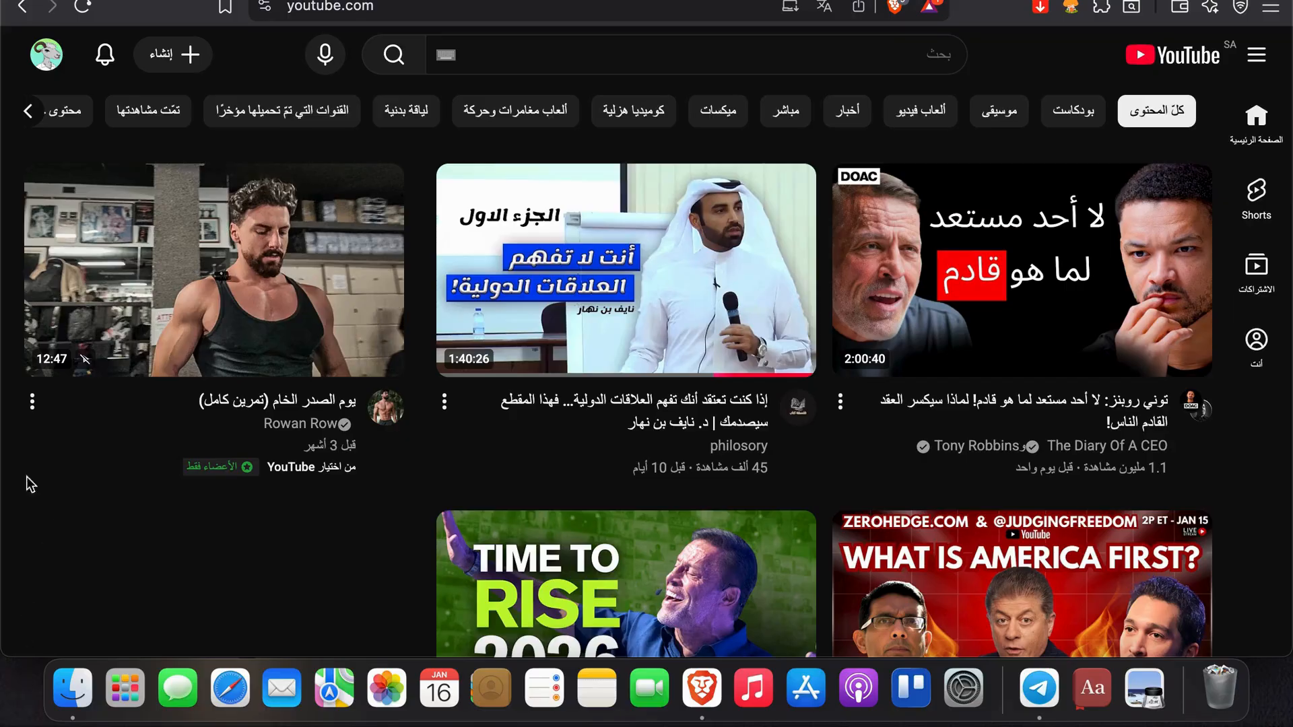
pyautogui.click(46, 58)
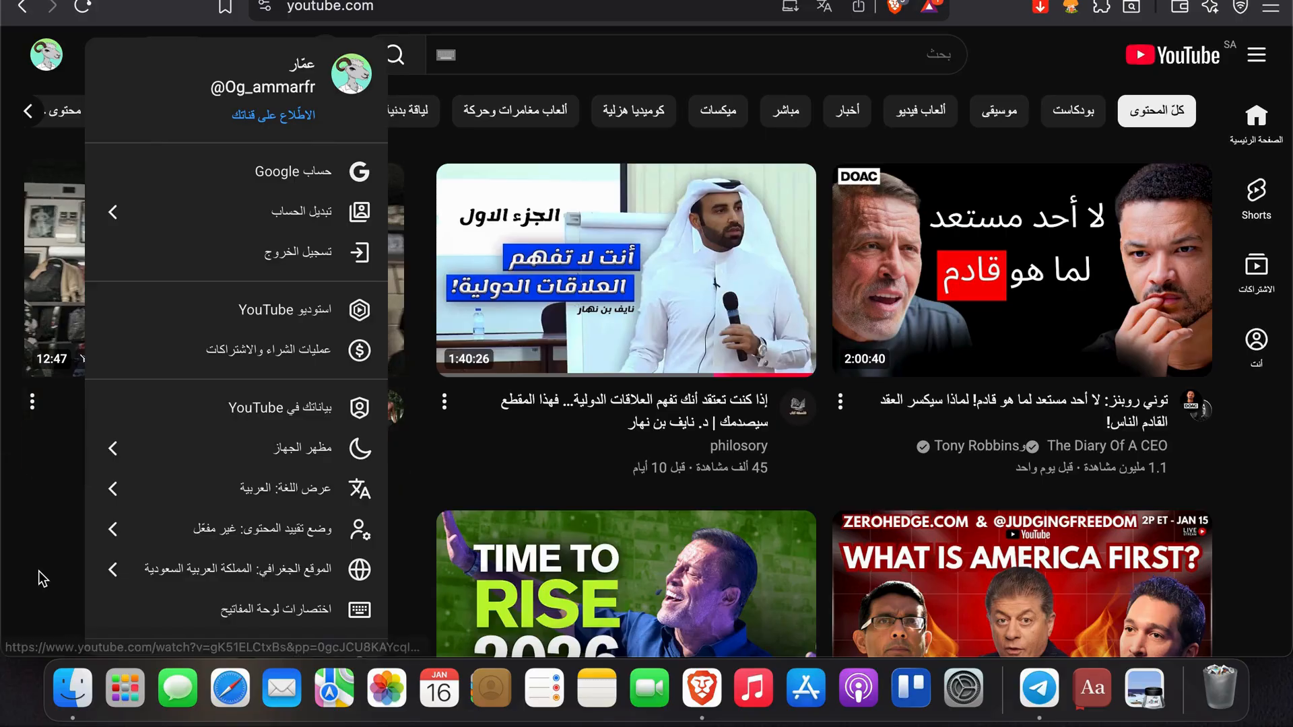
pyautogui.click(226, 492)
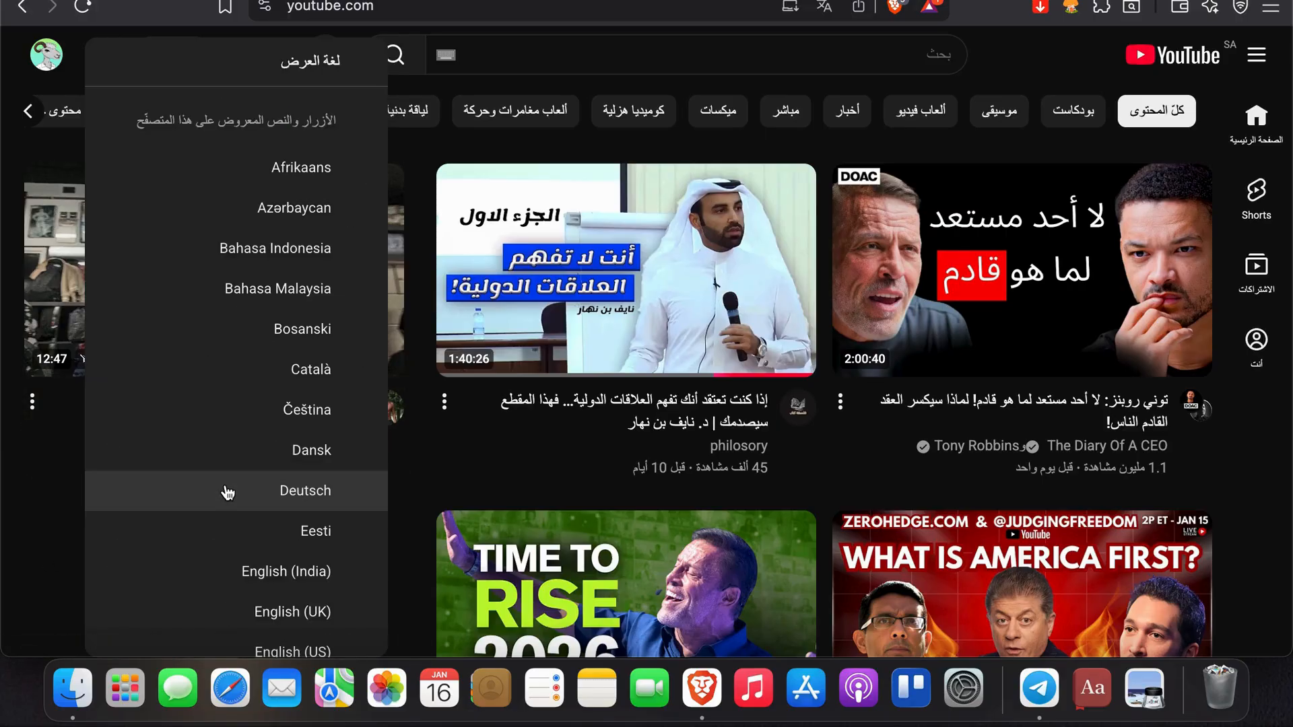
pyautogui.scroll(-3, 241, 375)
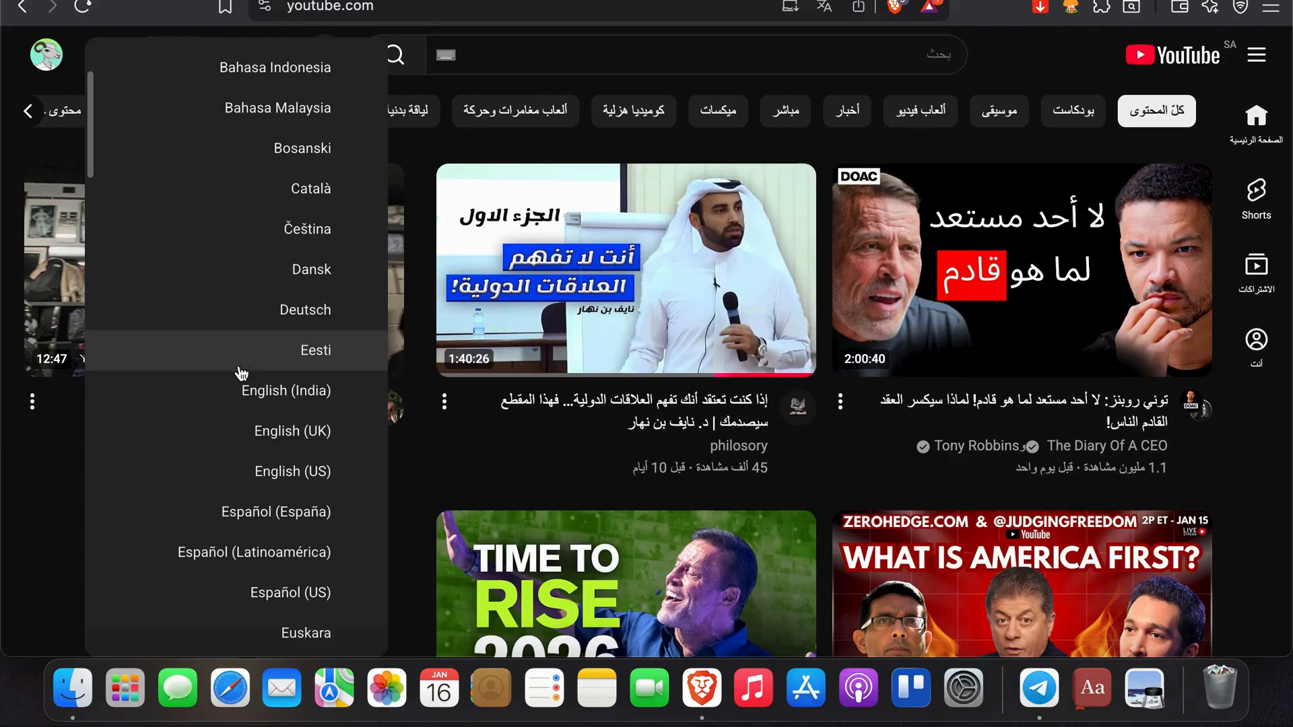
pyautogui.click(276, 475)
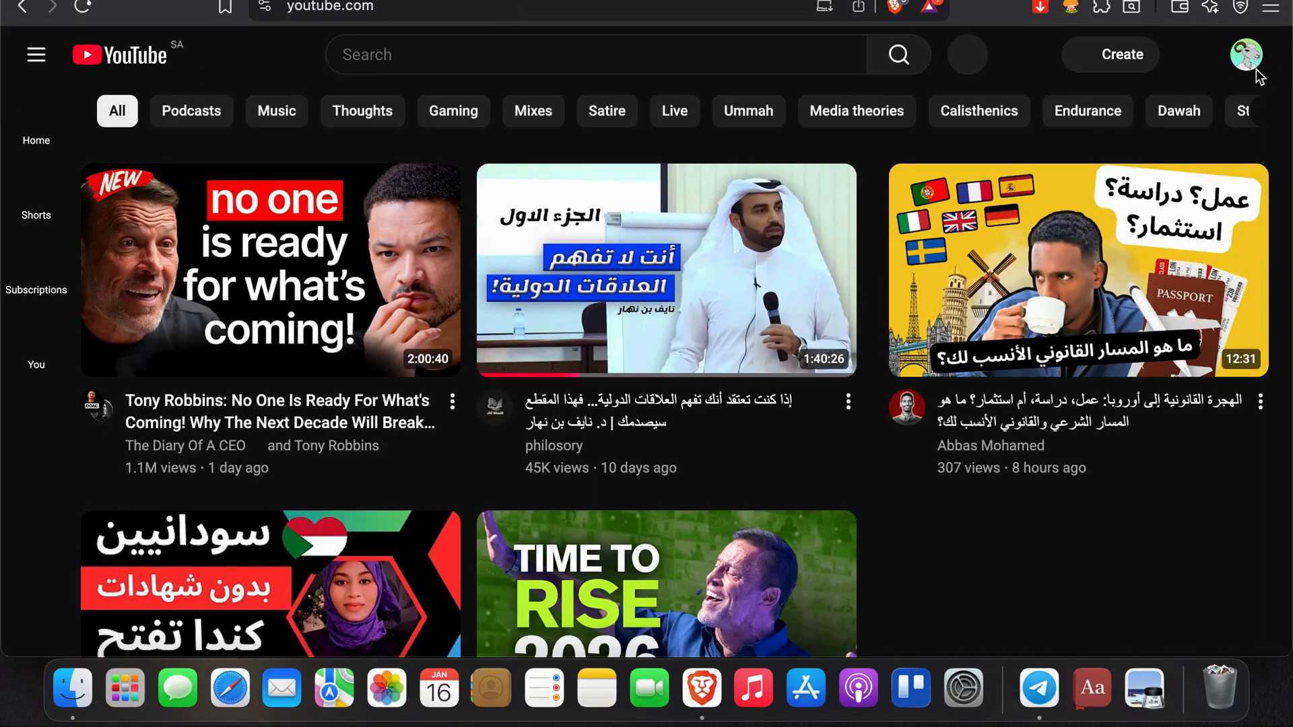
# Step: Look through the accounts and channels available for switching, then return to the main account options
pyautogui.click(1247, 67)
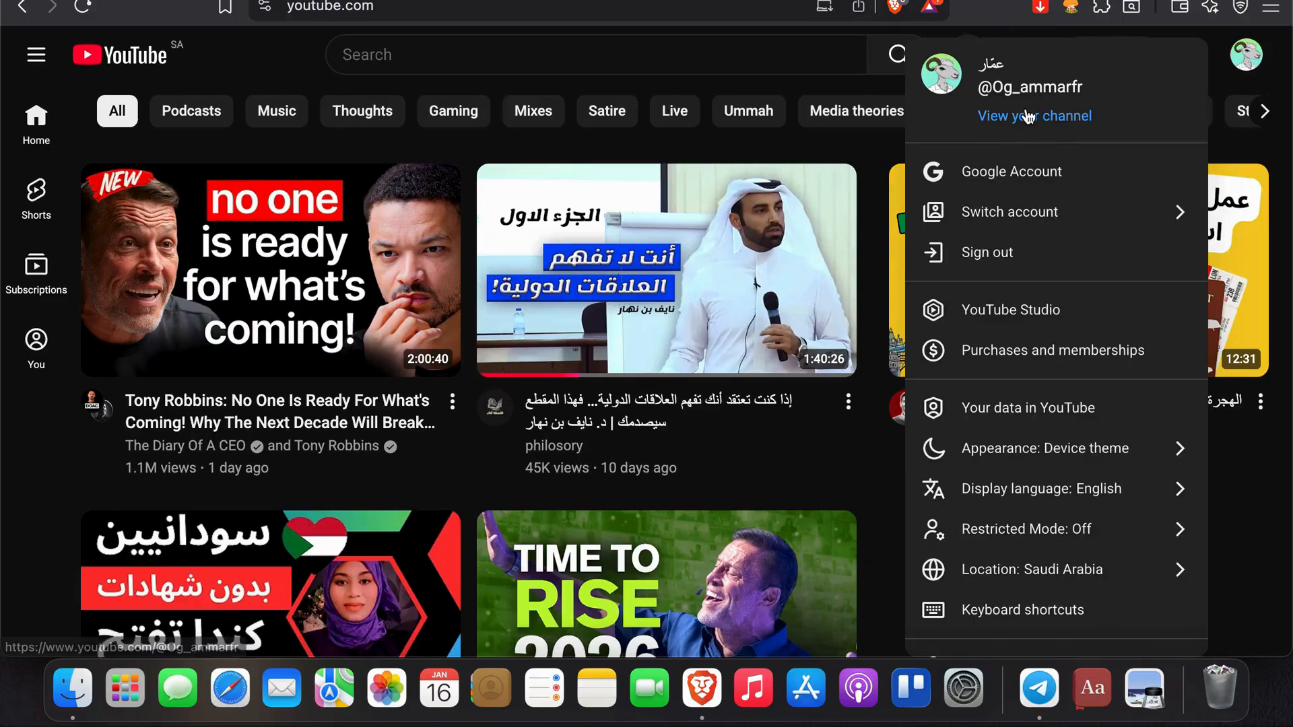
pyautogui.click(969, 213)
pyautogui.scroll(-5, 1042, 264)
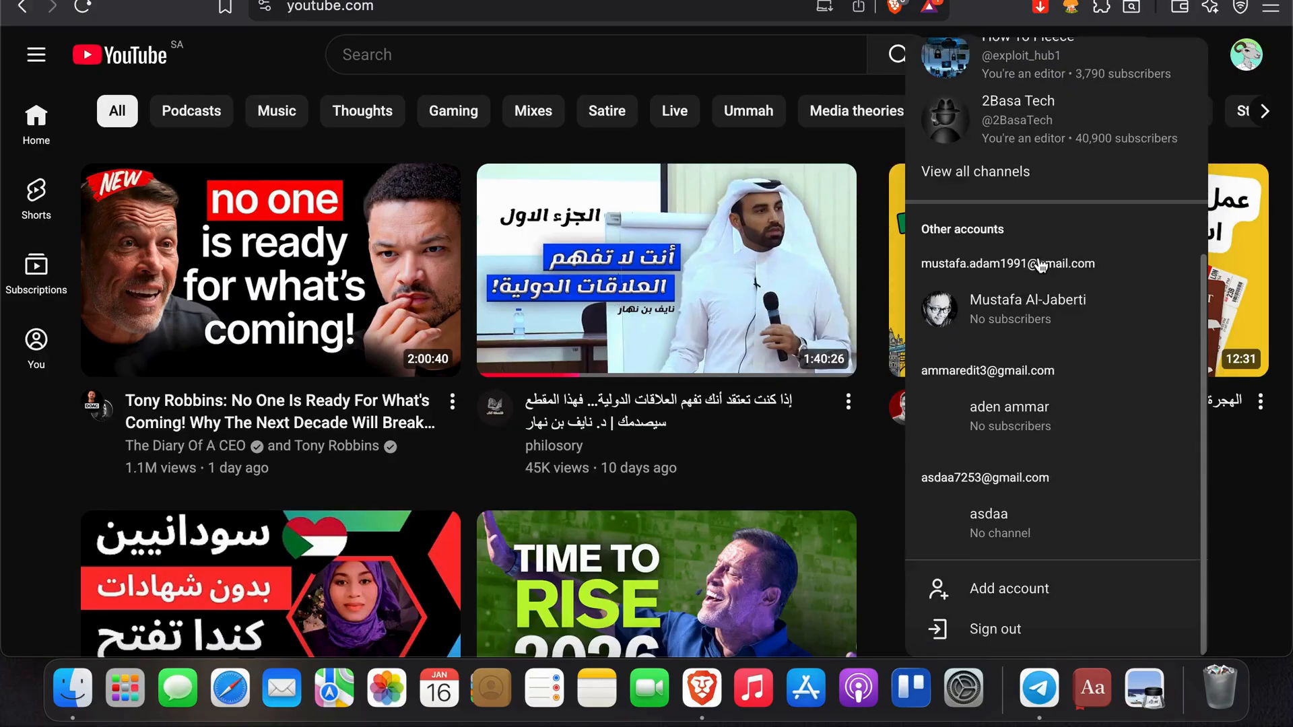
pyautogui.scroll(5, 956, 67)
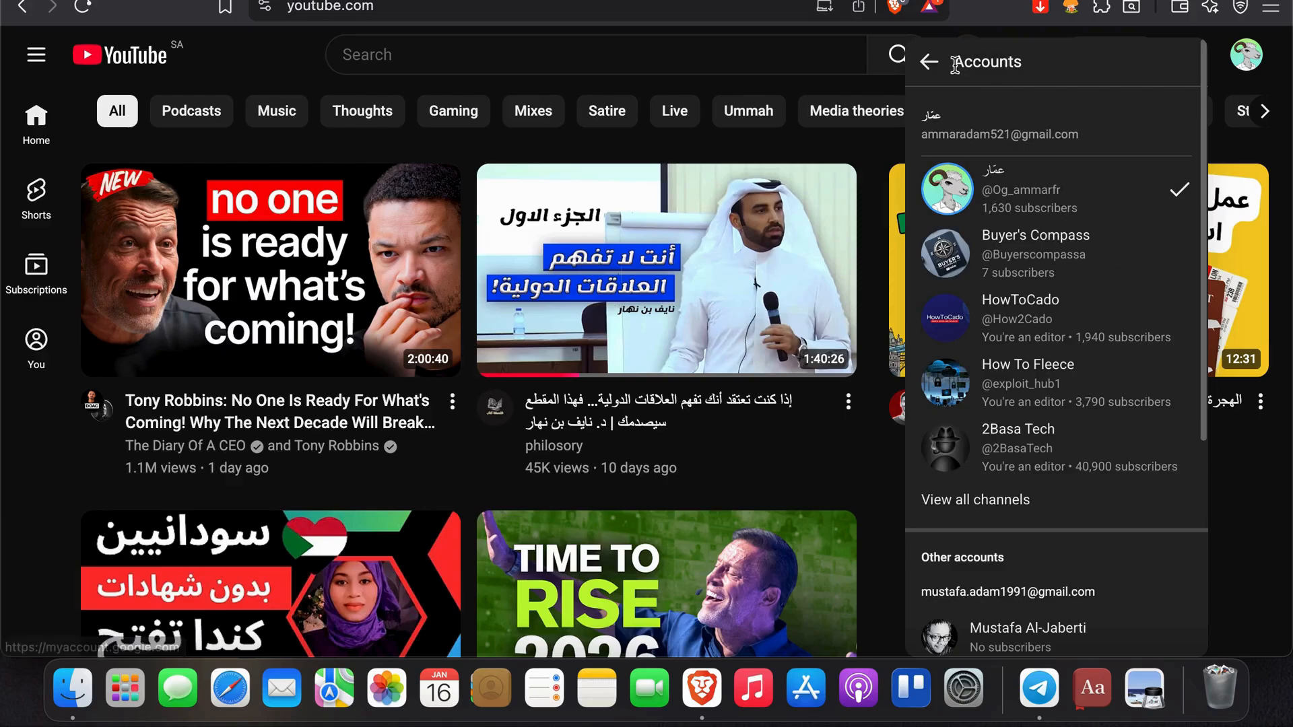
pyautogui.click(929, 61)
# Step: View the Google Account page of the signed-in account, then close it and return to YouTube
pyautogui.scroll(-3, 1028, 377)
pyautogui.scroll(3, 1028, 377)
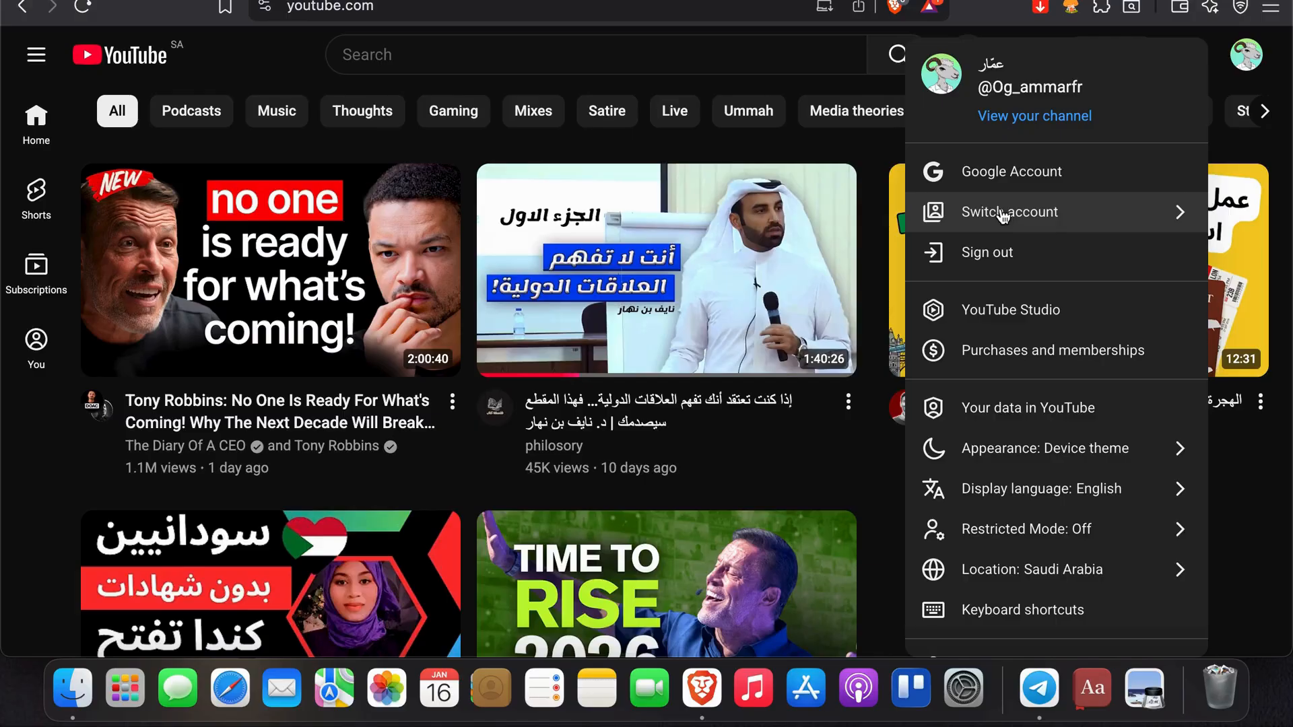
pyautogui.click(1006, 168)
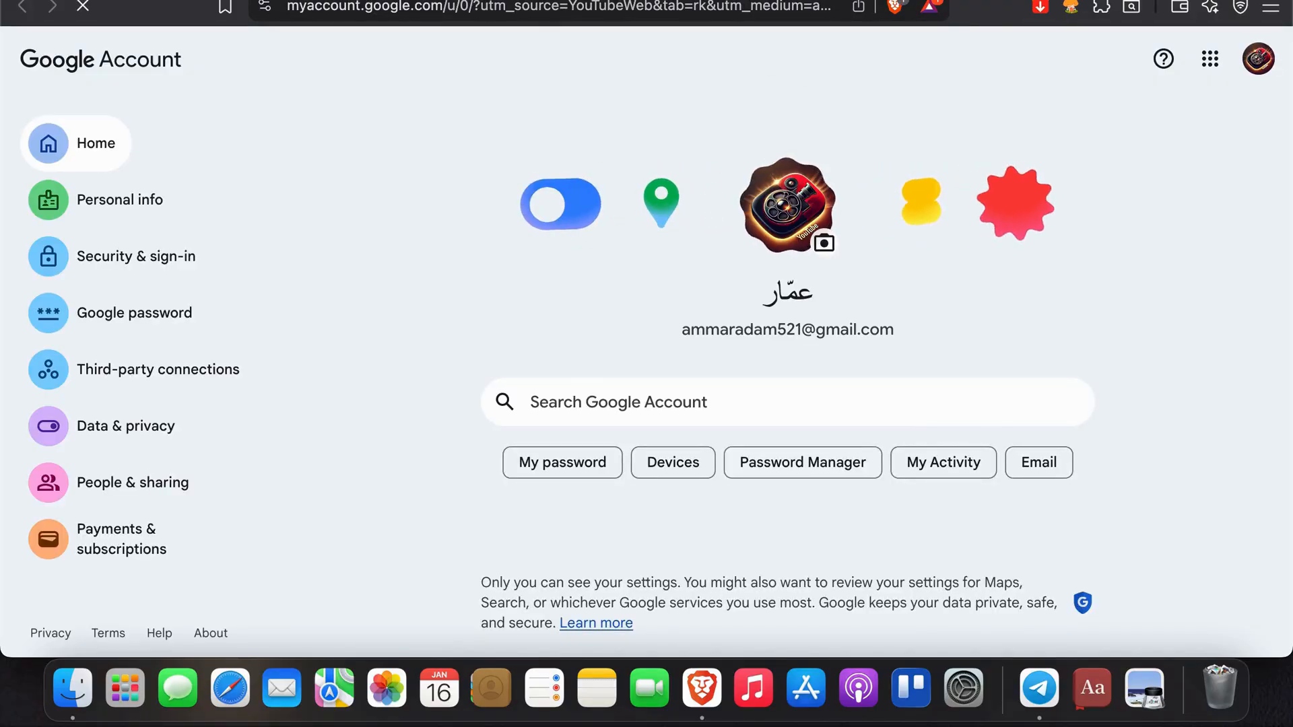
pyautogui.press('super+w')
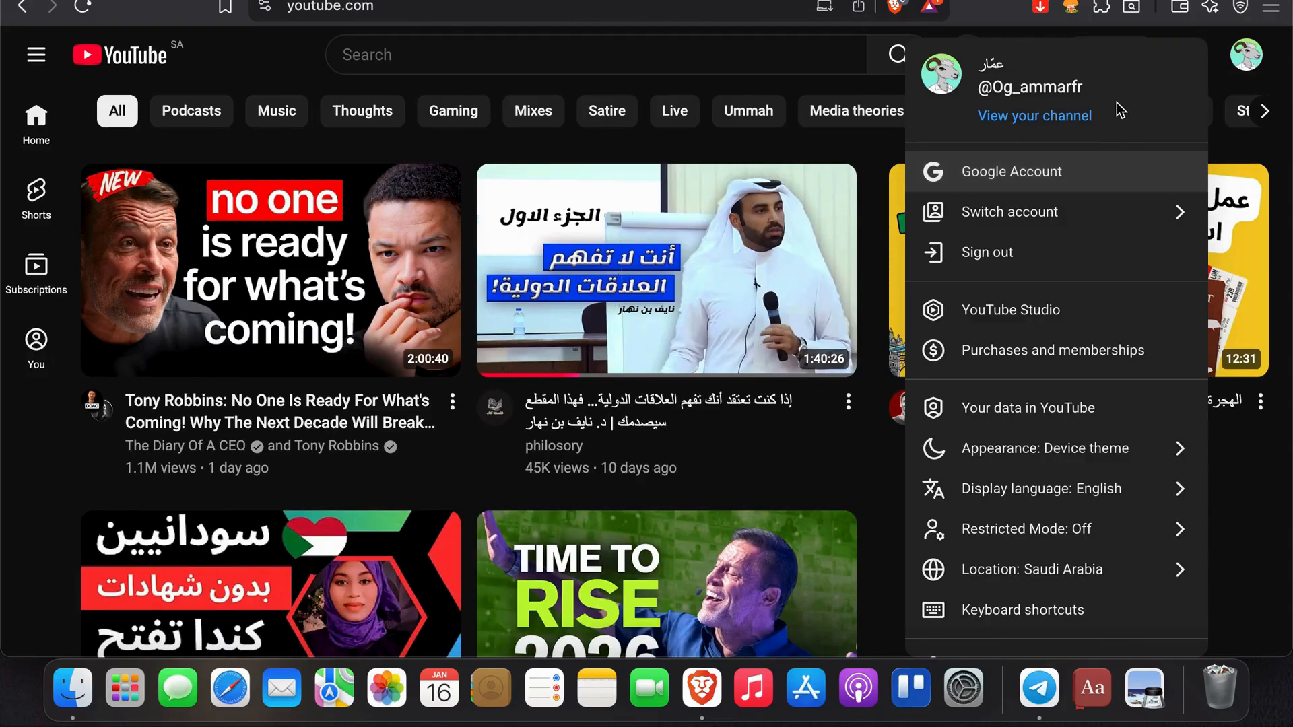
# Step: Open the YouTube account settings and go to the page for adding or managing channels
pyautogui.scroll(-3, 1092, 163)
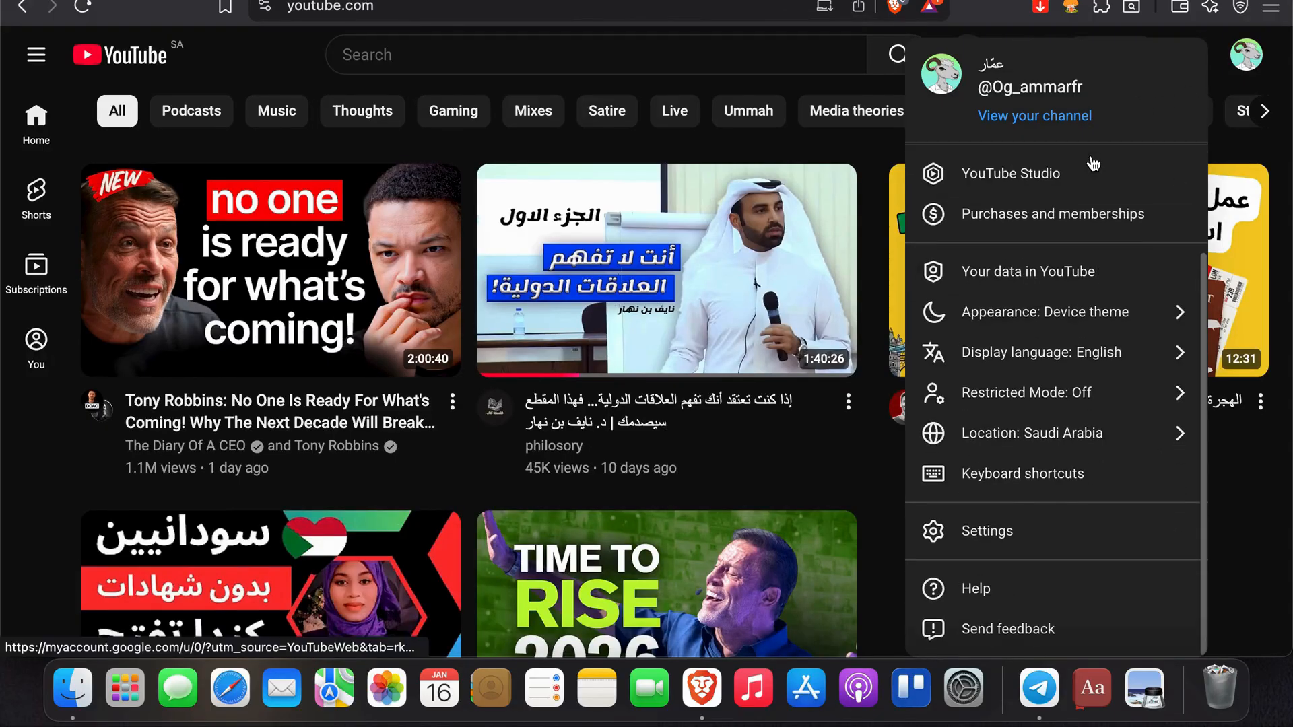
pyautogui.click(980, 529)
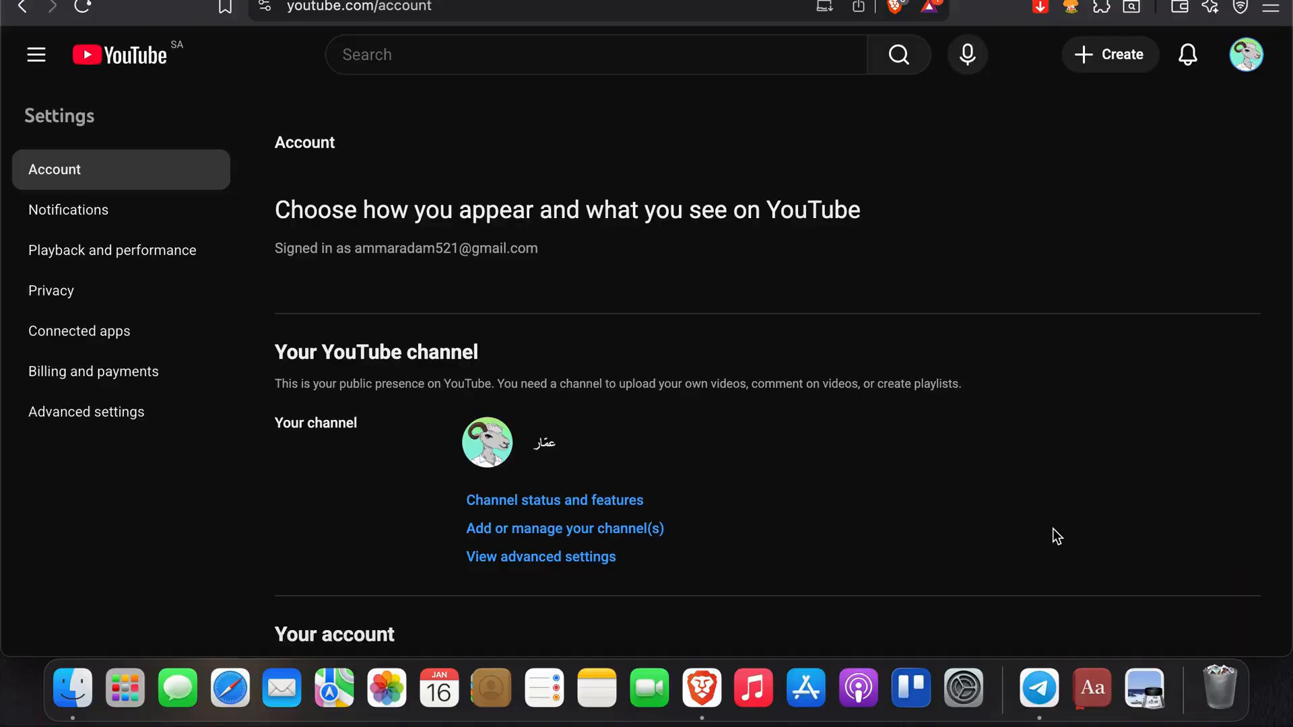
pyautogui.scroll(-3, 837, 504)
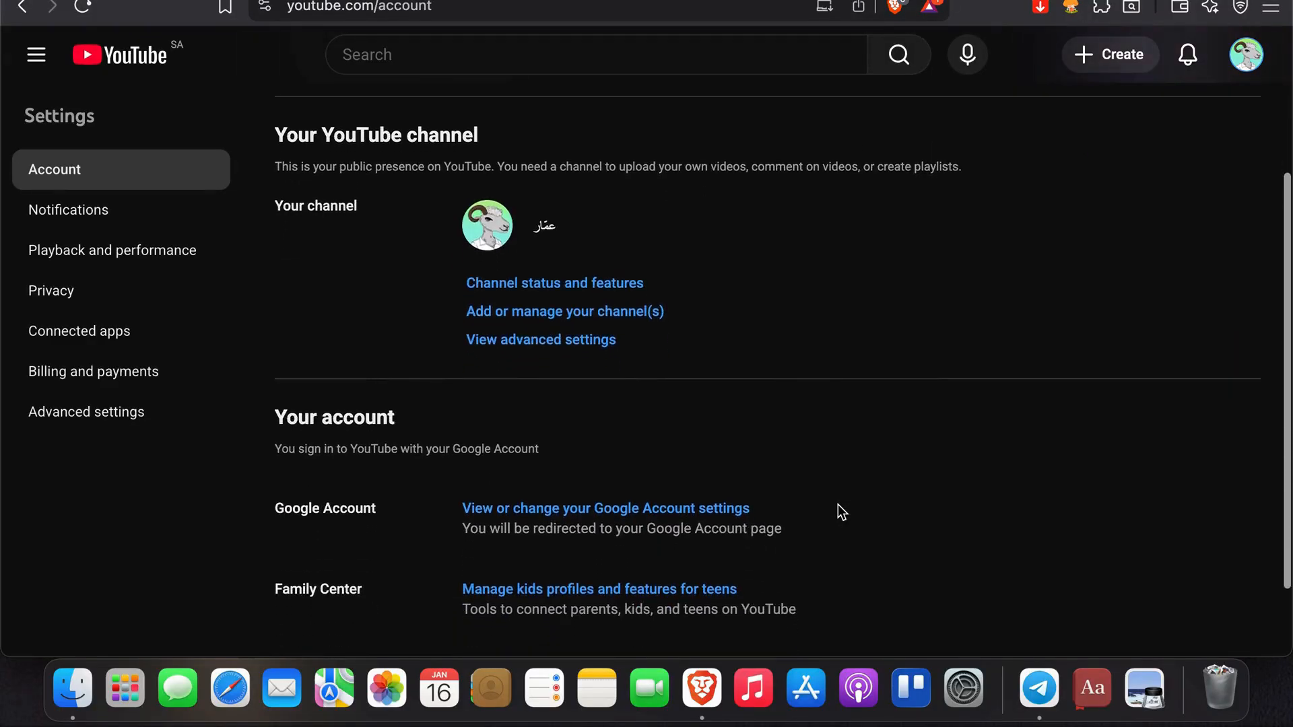
pyautogui.scroll(1, 307, 323)
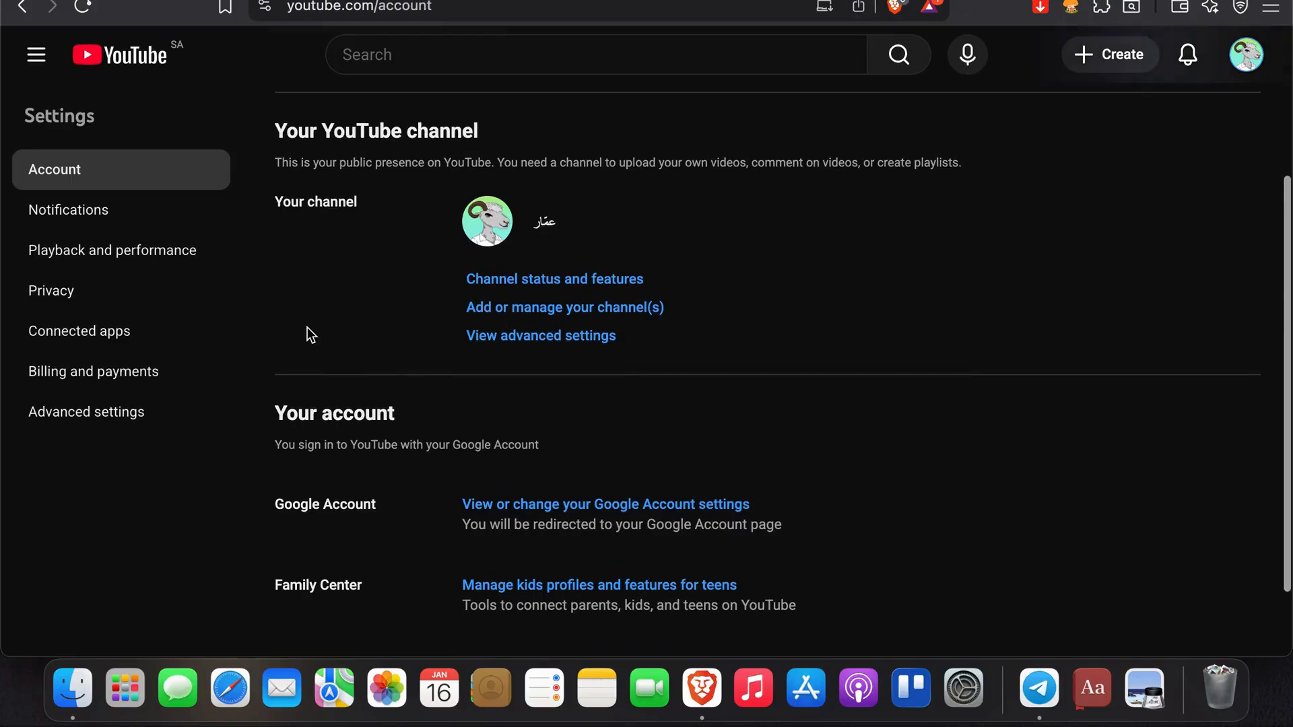
pyautogui.scroll(2, 306, 328)
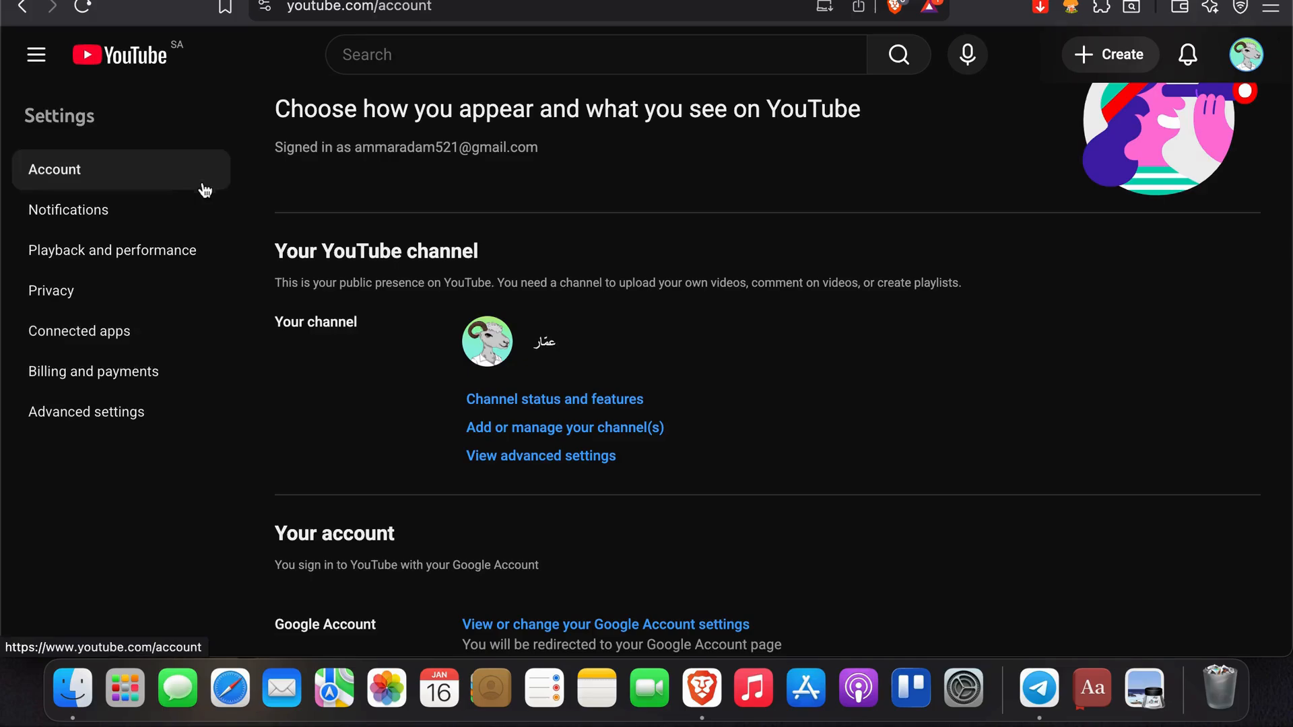
pyautogui.scroll(2, 531, 326)
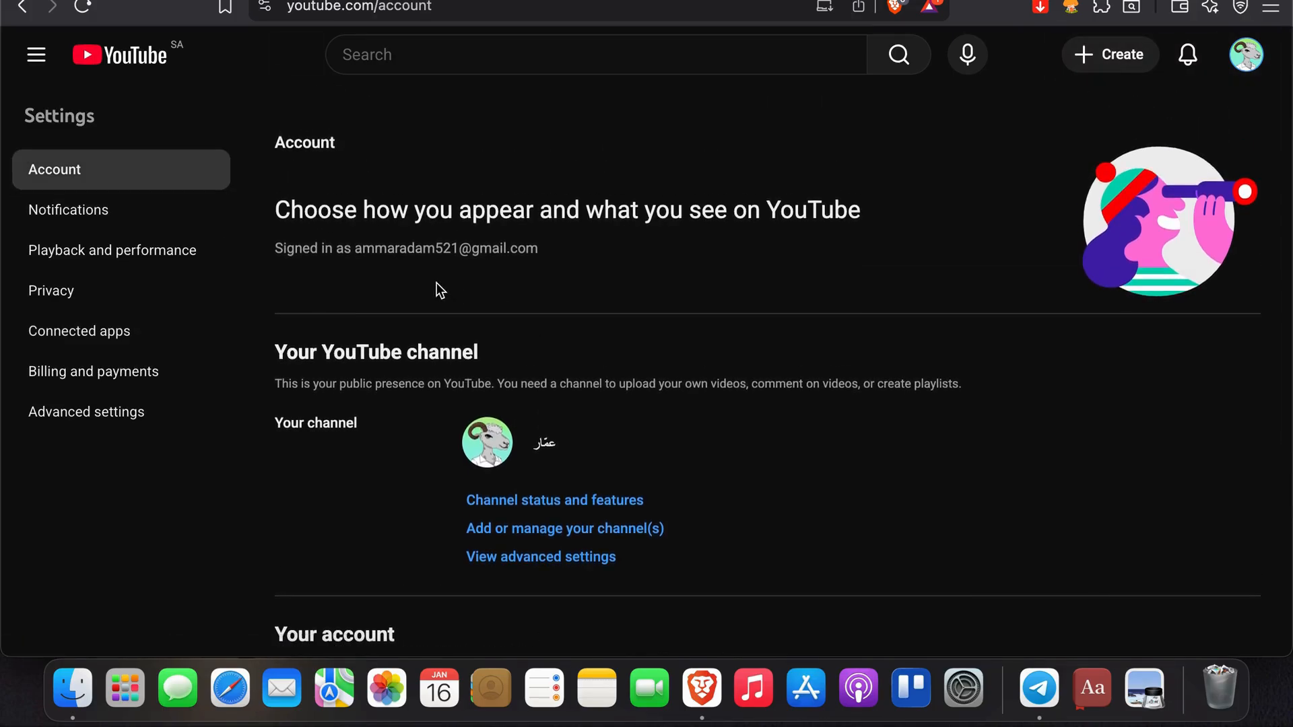
pyautogui.scroll(-5, 439, 290)
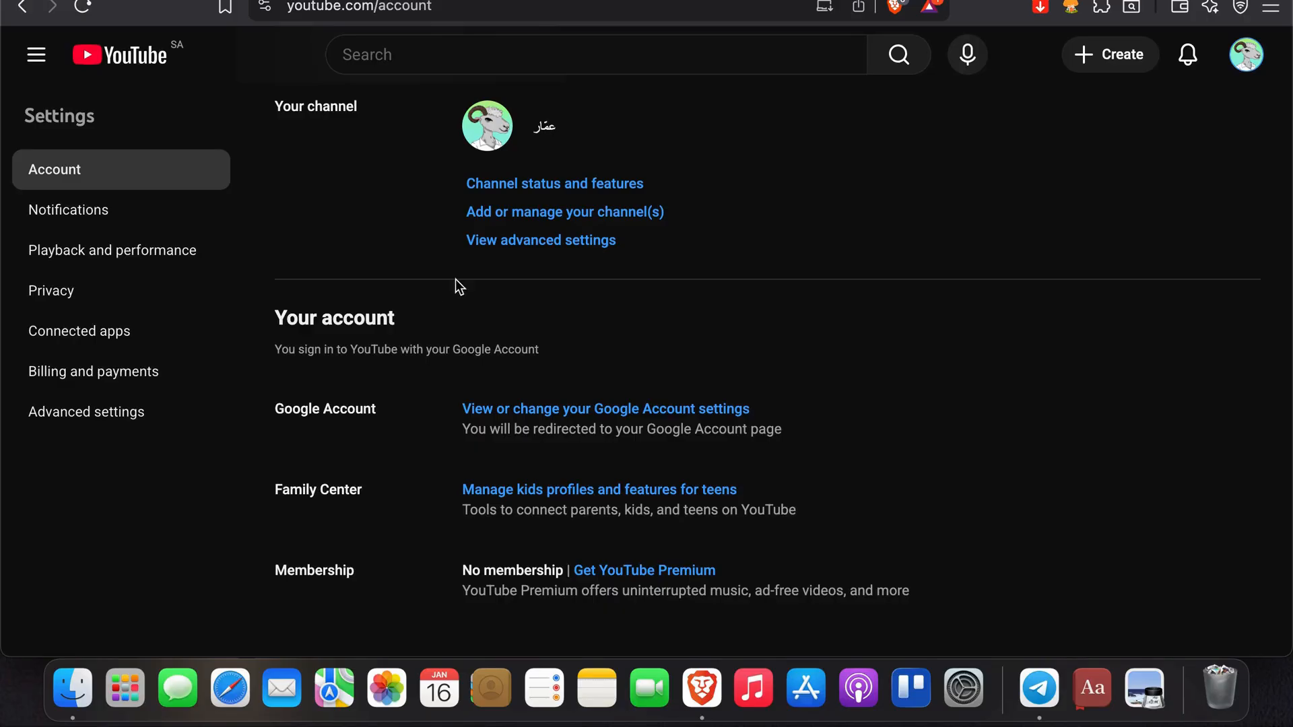
pyautogui.click(606, 216)
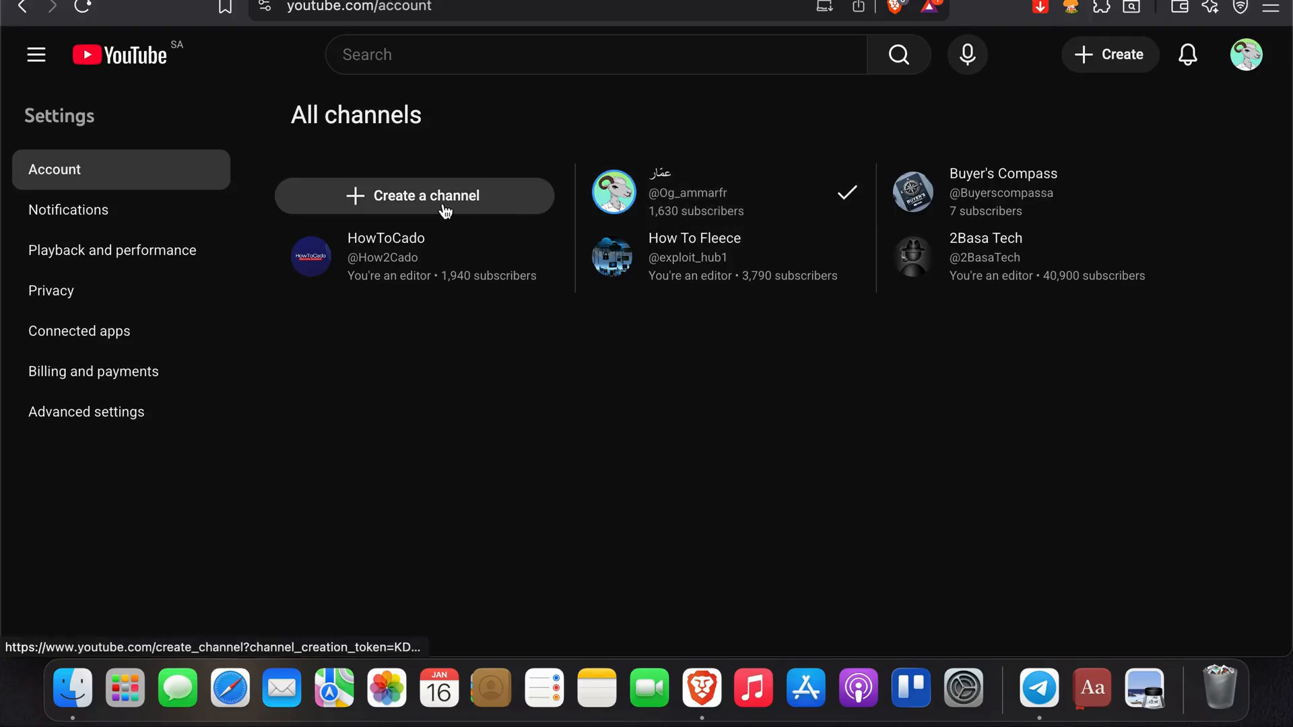
# Step: Open the new-channel form to view its picture, name and handle fields, and cancel it without creating a channel
pyautogui.click(391, 213)
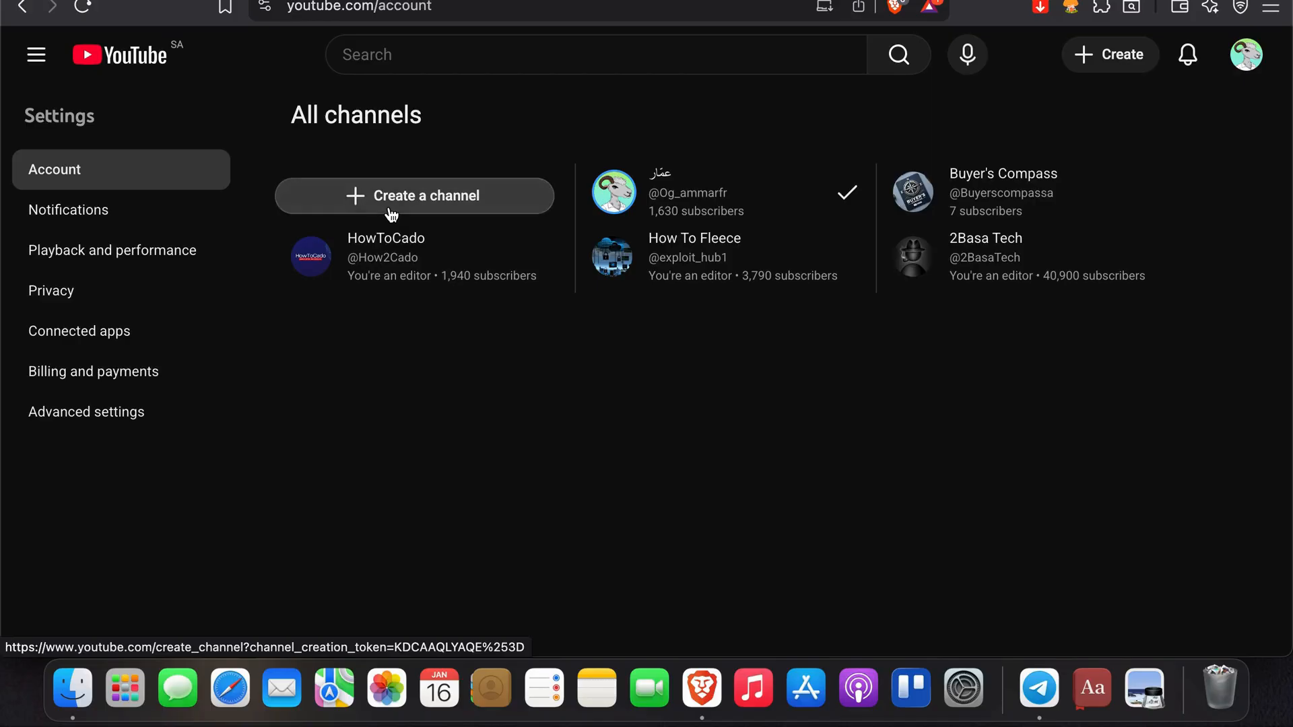
pyautogui.scroll(-3, 389, 206)
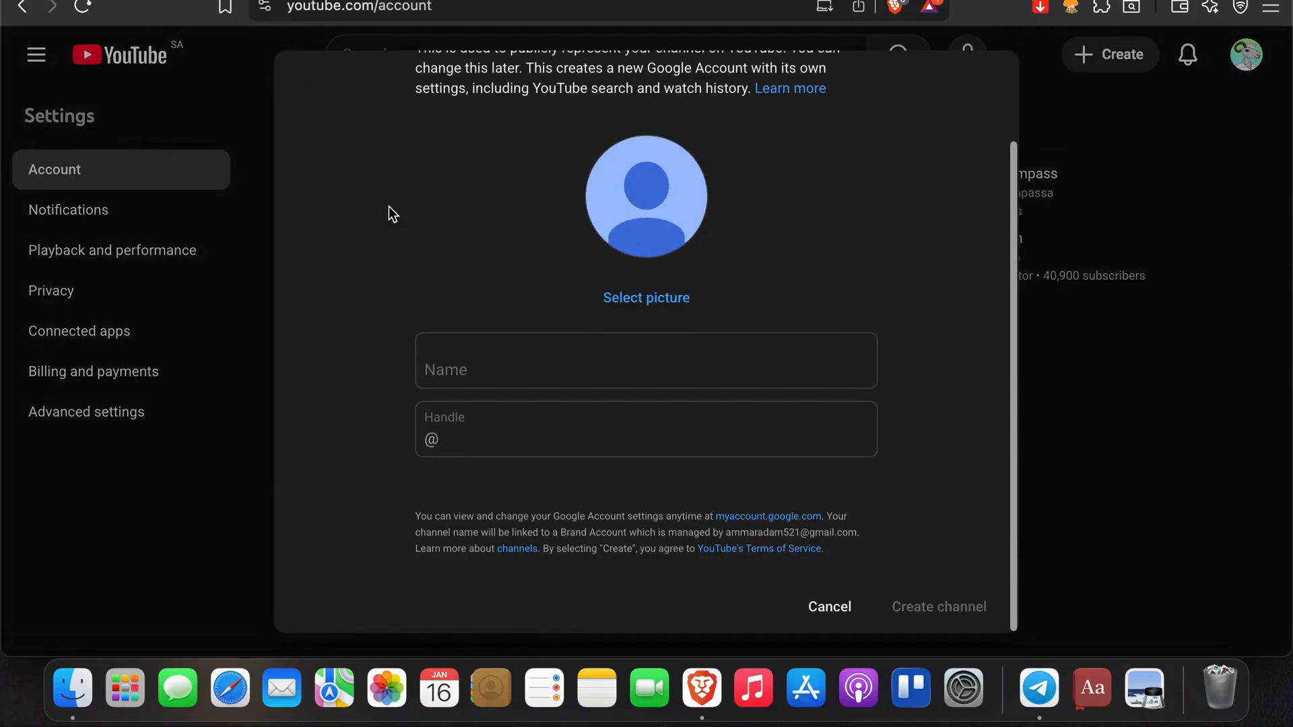
pyautogui.click(473, 364)
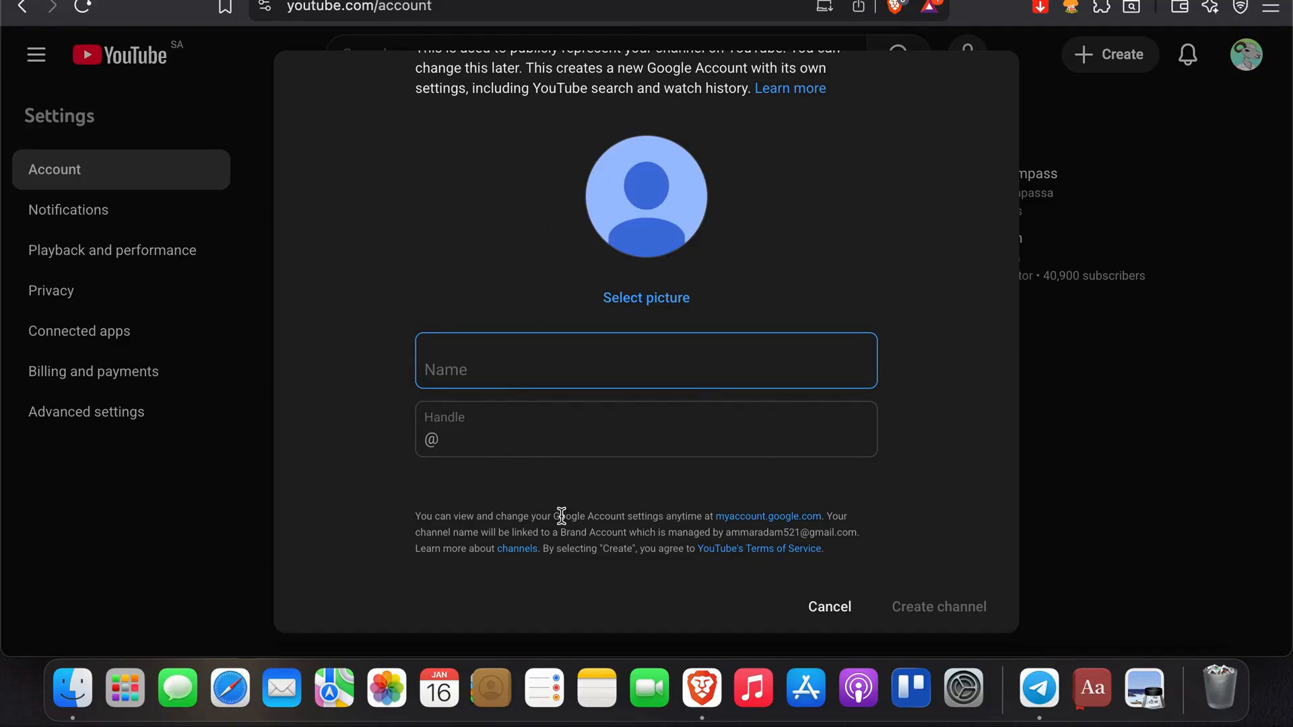
pyautogui.click(828, 608)
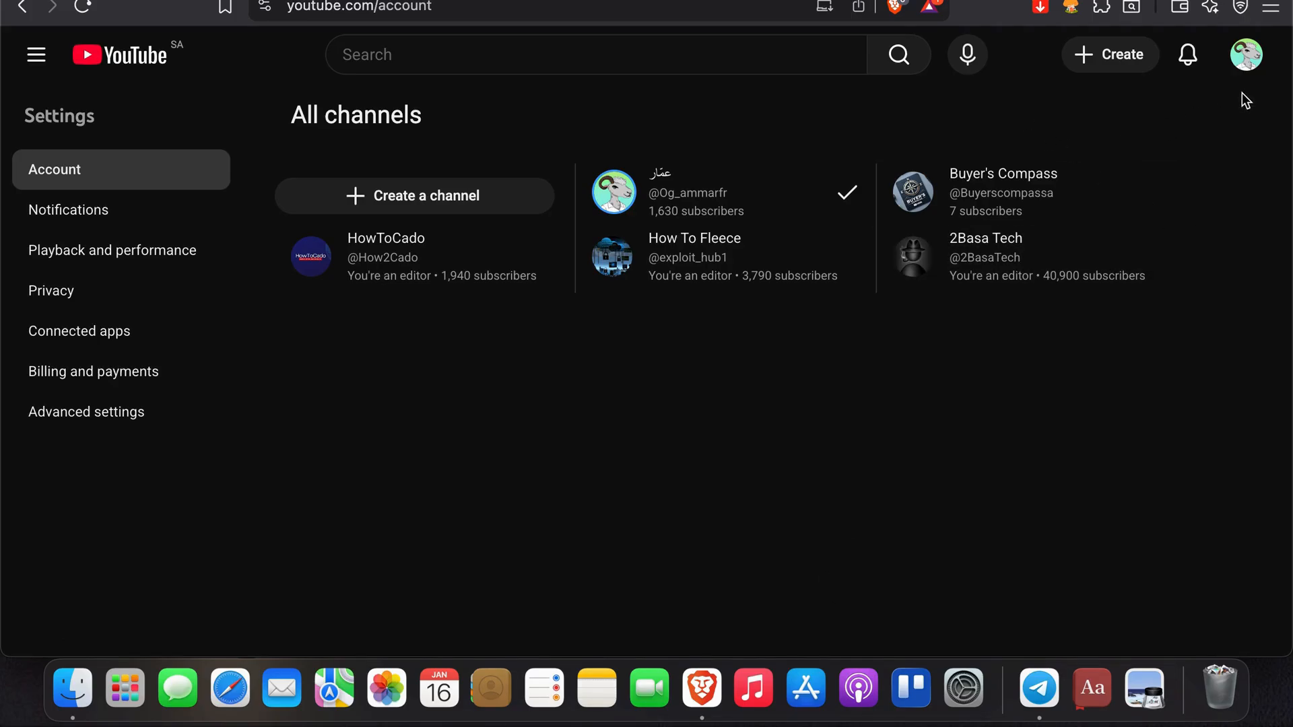
# Step: Open YouTube Studio for the current channel
pyautogui.click(1250, 56)
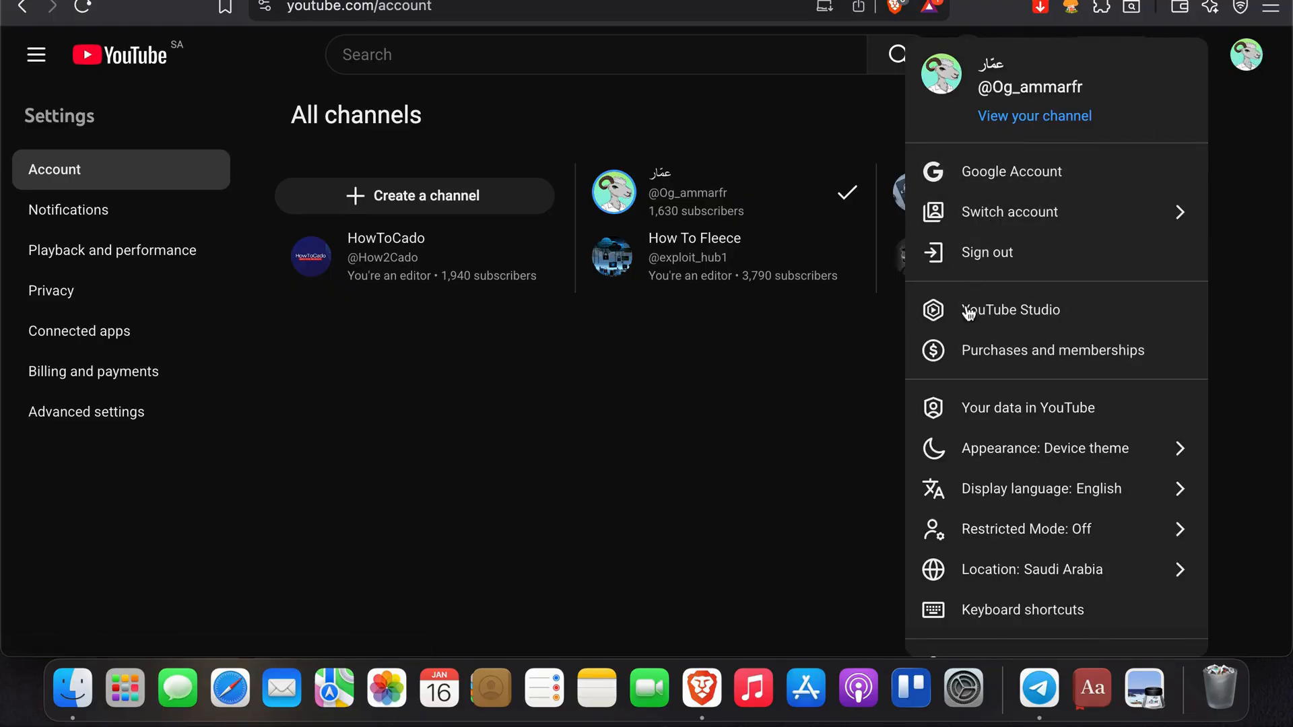
pyautogui.click(962, 320)
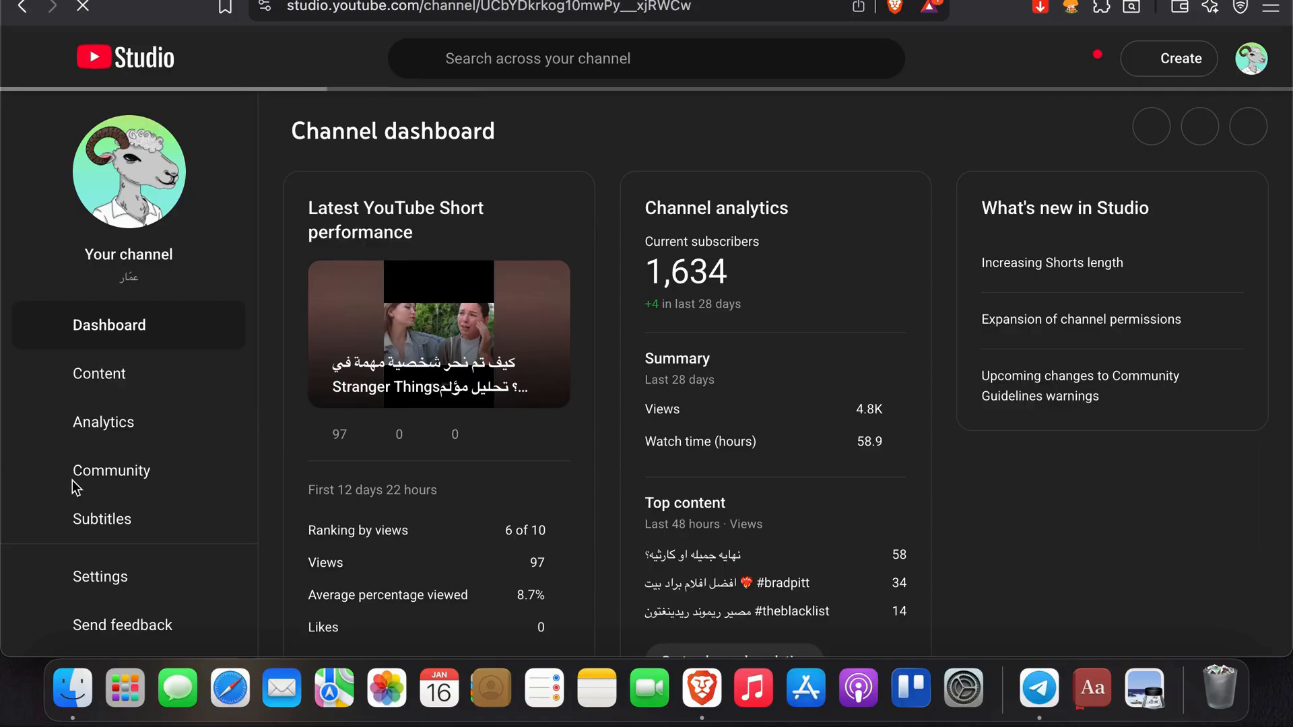
# Step: Examine the channel dashboard cards and the Studio sections, including Subtitles, Earn, Customization and Audio library
pyautogui.scroll(-3, 86, 468)
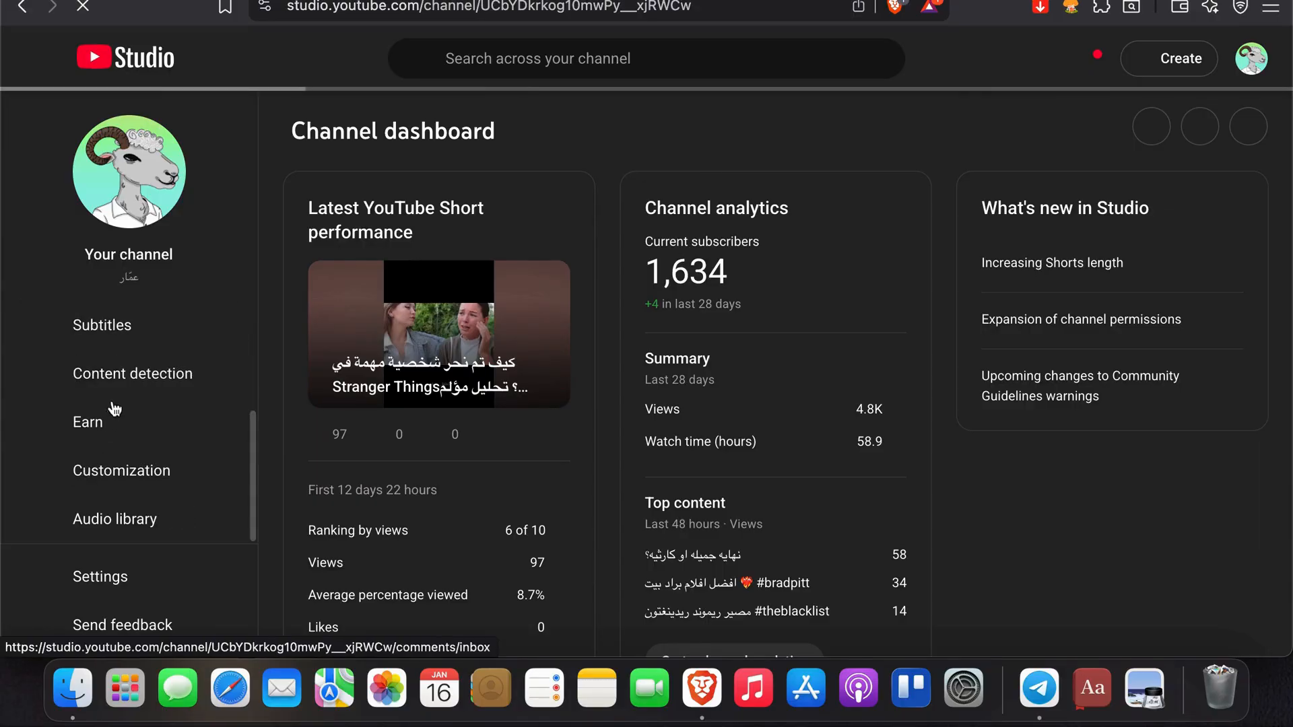
pyautogui.scroll(-10, 499, 478)
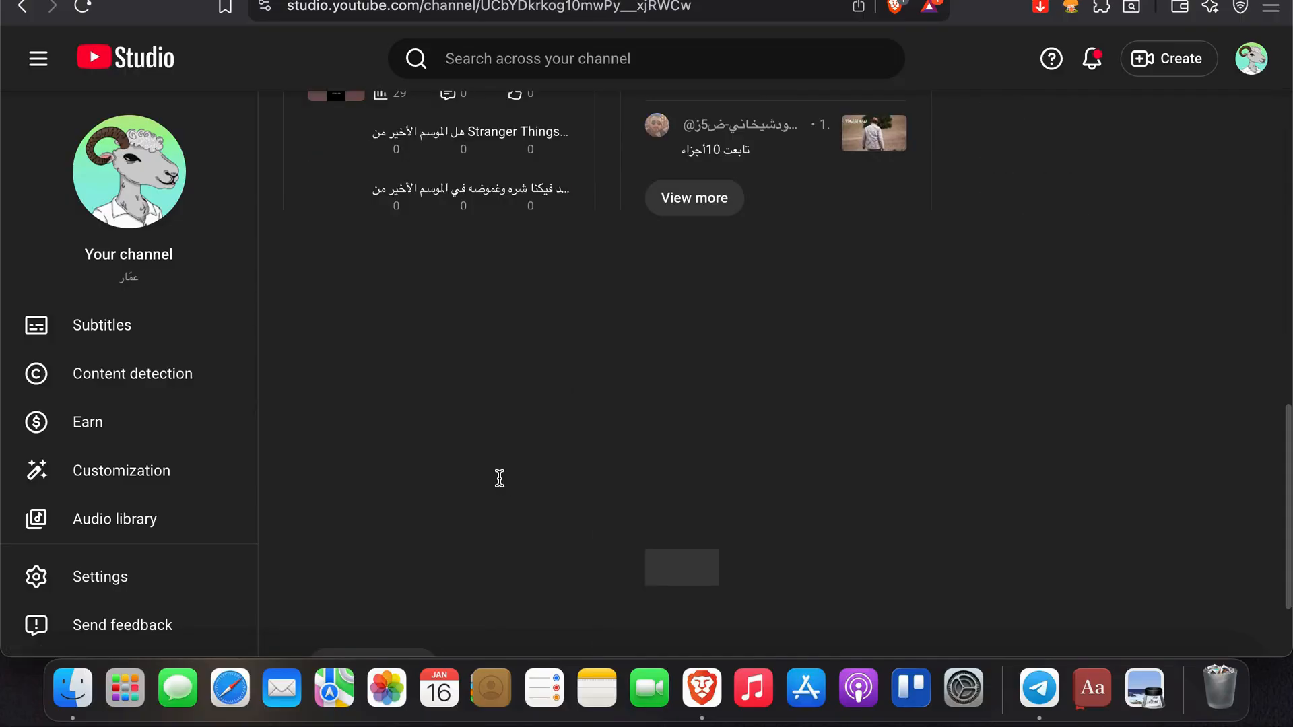
pyautogui.scroll(4, 499, 478)
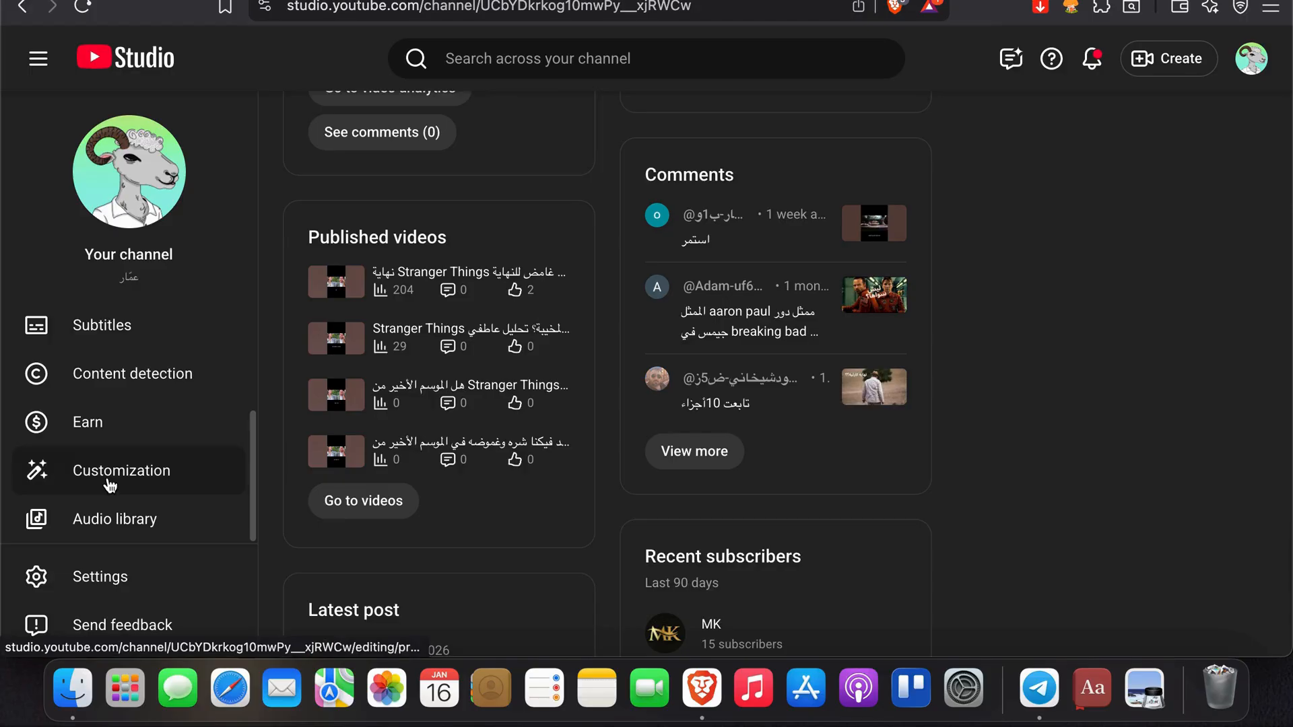
pyautogui.scroll(3, 222, 505)
pyautogui.scroll(6, 466, 318)
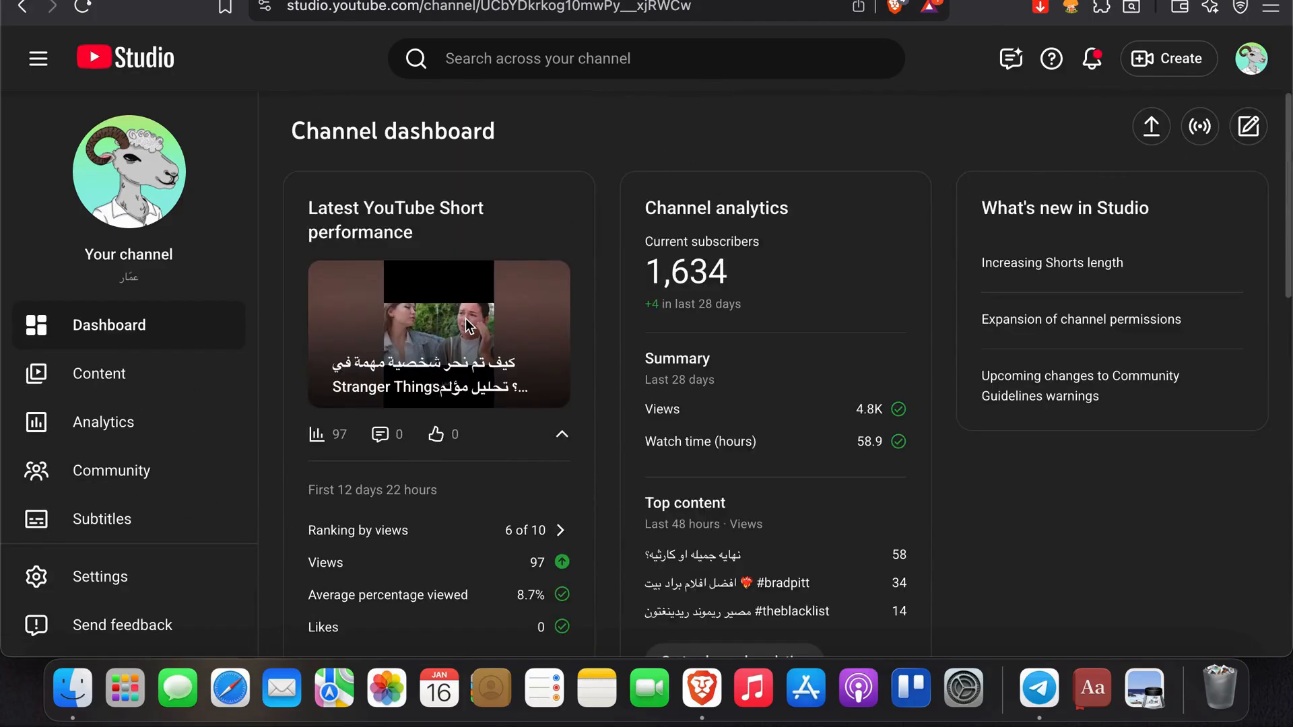
pyautogui.scroll(-10, 466, 323)
pyautogui.scroll(12, 466, 323)
pyautogui.scroll(-3, 122, 466)
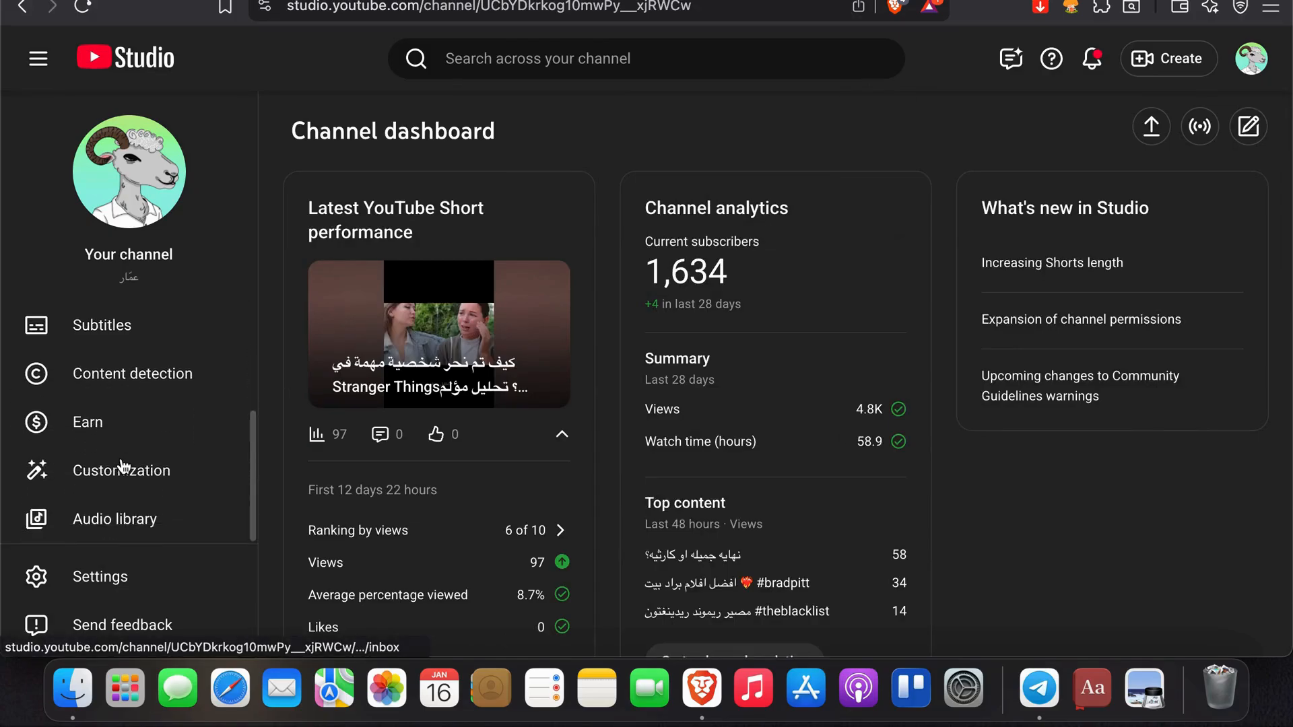
pyautogui.scroll(3, 123, 466)
pyautogui.scroll(-3, 144, 442)
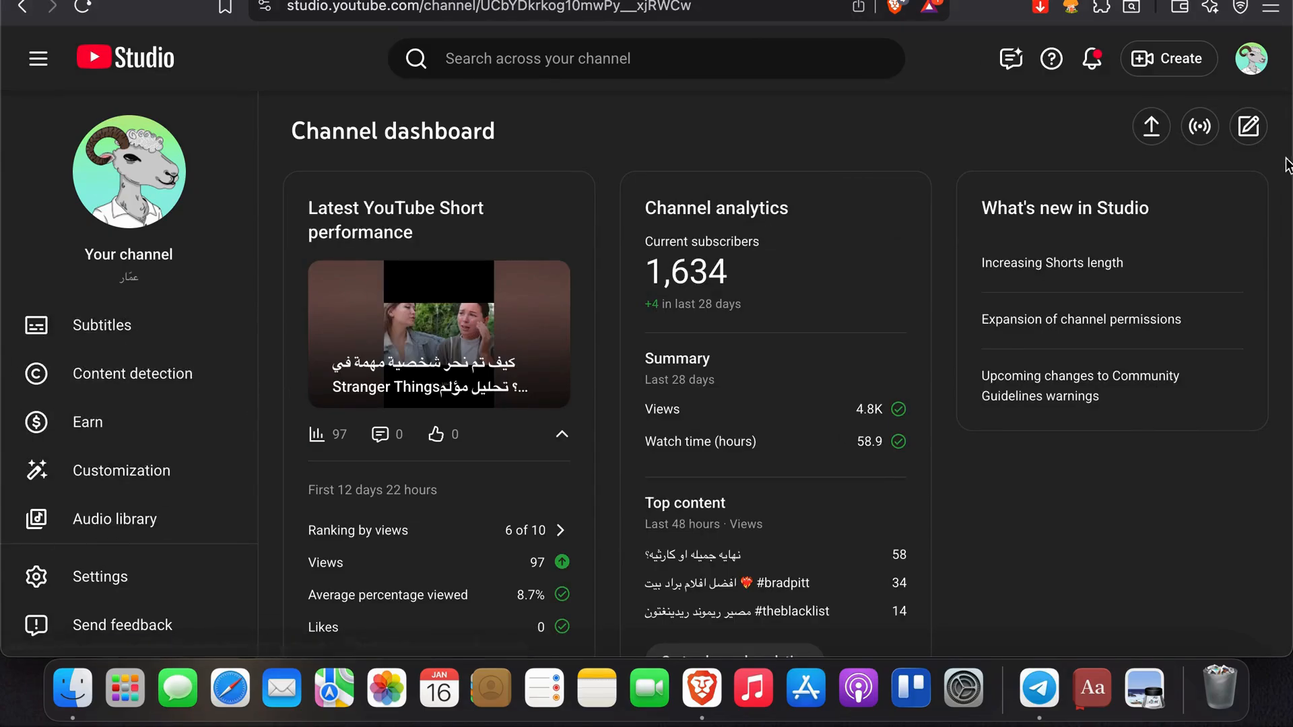
pyautogui.click(1257, 66)
pyautogui.click(1259, 67)
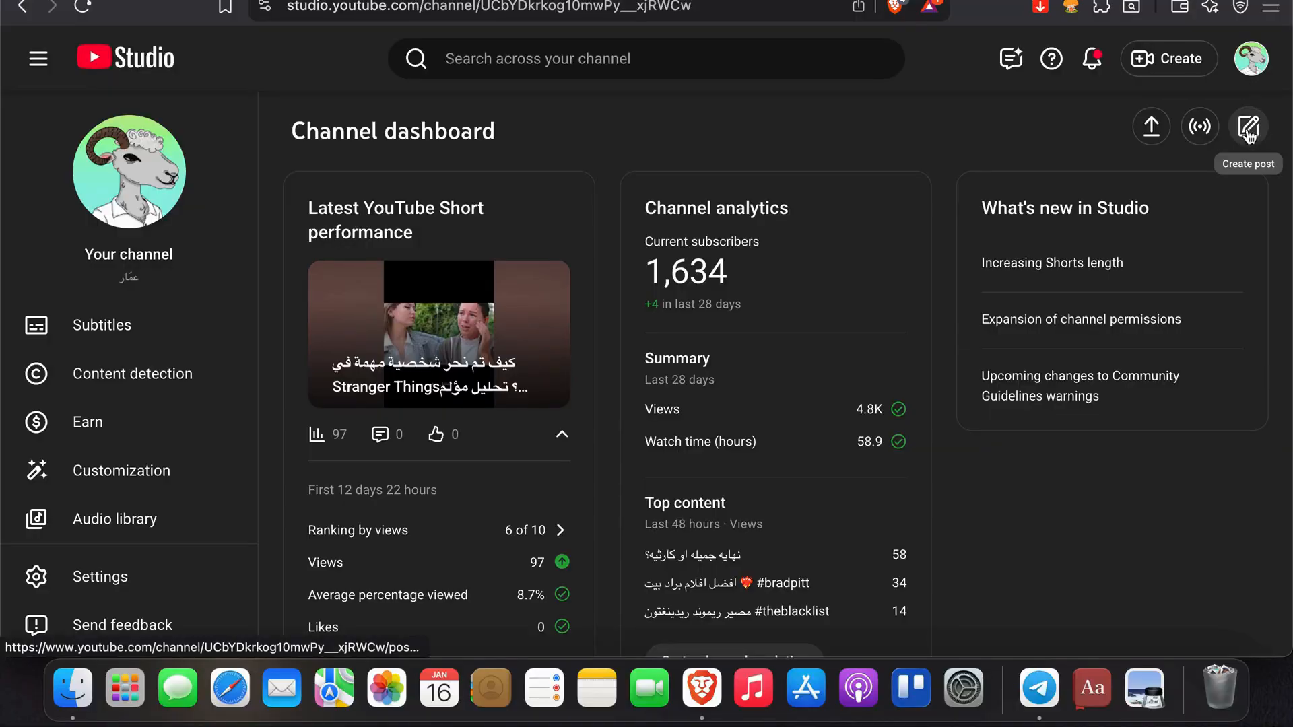
# Step: Open the channel's public page and go from its banner to the channel customization page
pyautogui.click(1251, 60)
pyautogui.click(1066, 199)
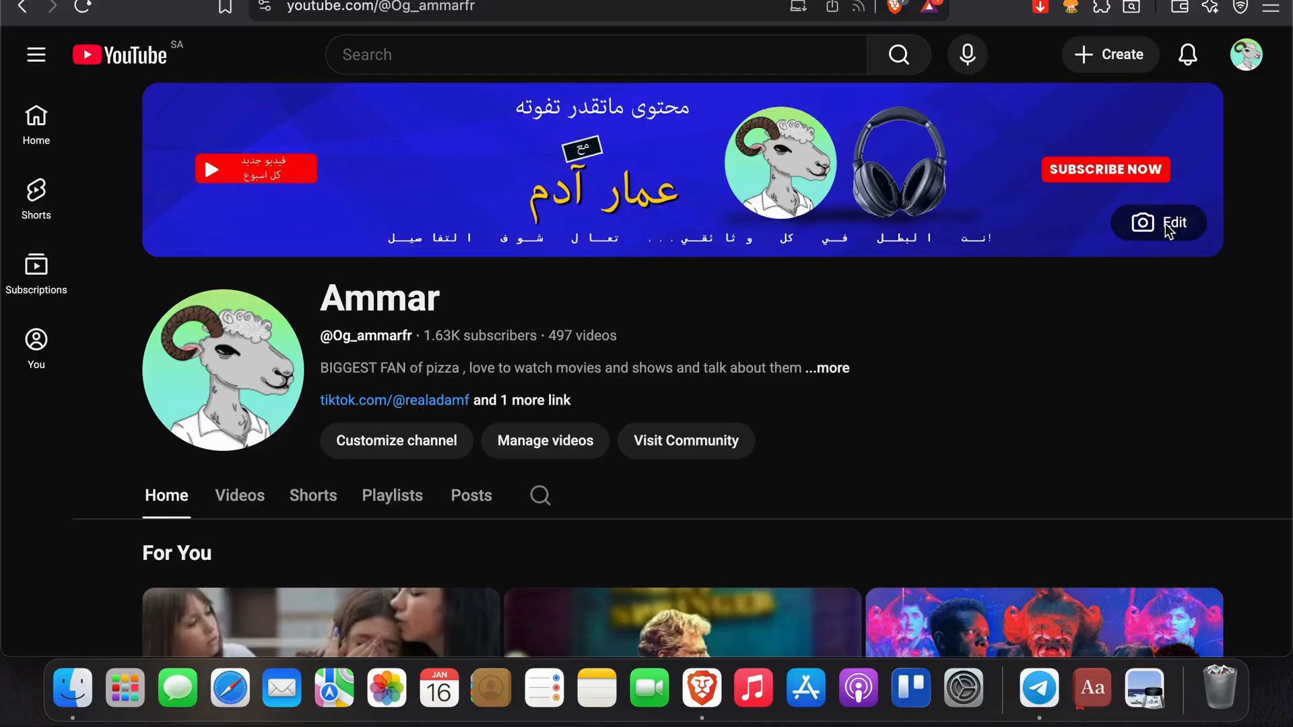
pyautogui.click(1167, 228)
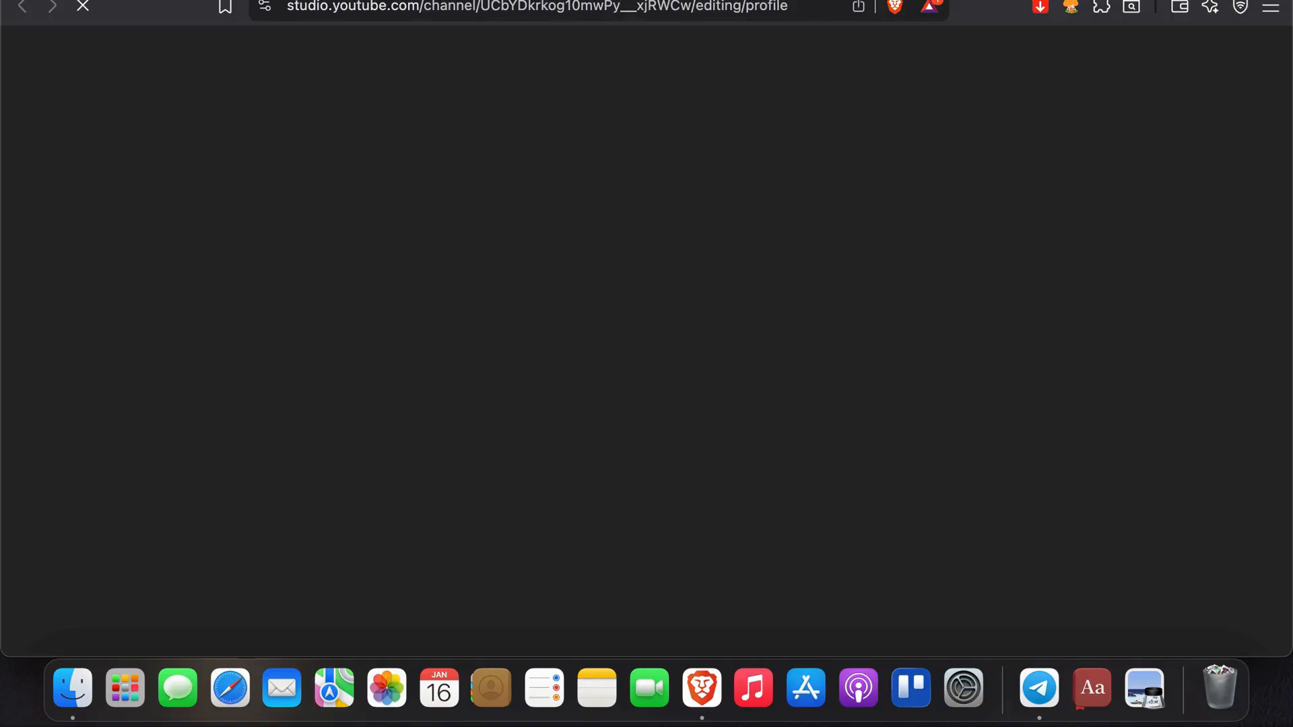
# Step: Look over the public channel page's banner, picture and channel details, and return to the channel customization page
pyautogui.click(641, 1)
pyautogui.scroll(-1, 437, 298)
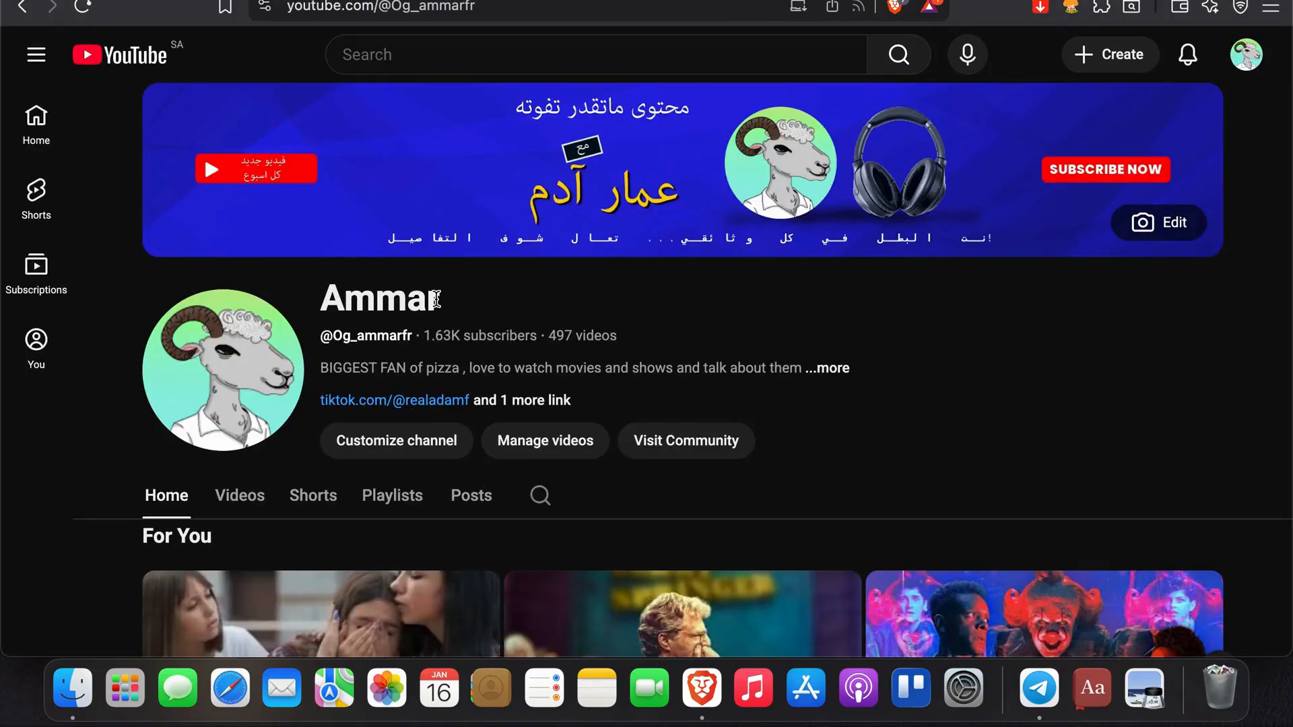
pyautogui.scroll(-3, 436, 299)
pyautogui.scroll(3, 436, 299)
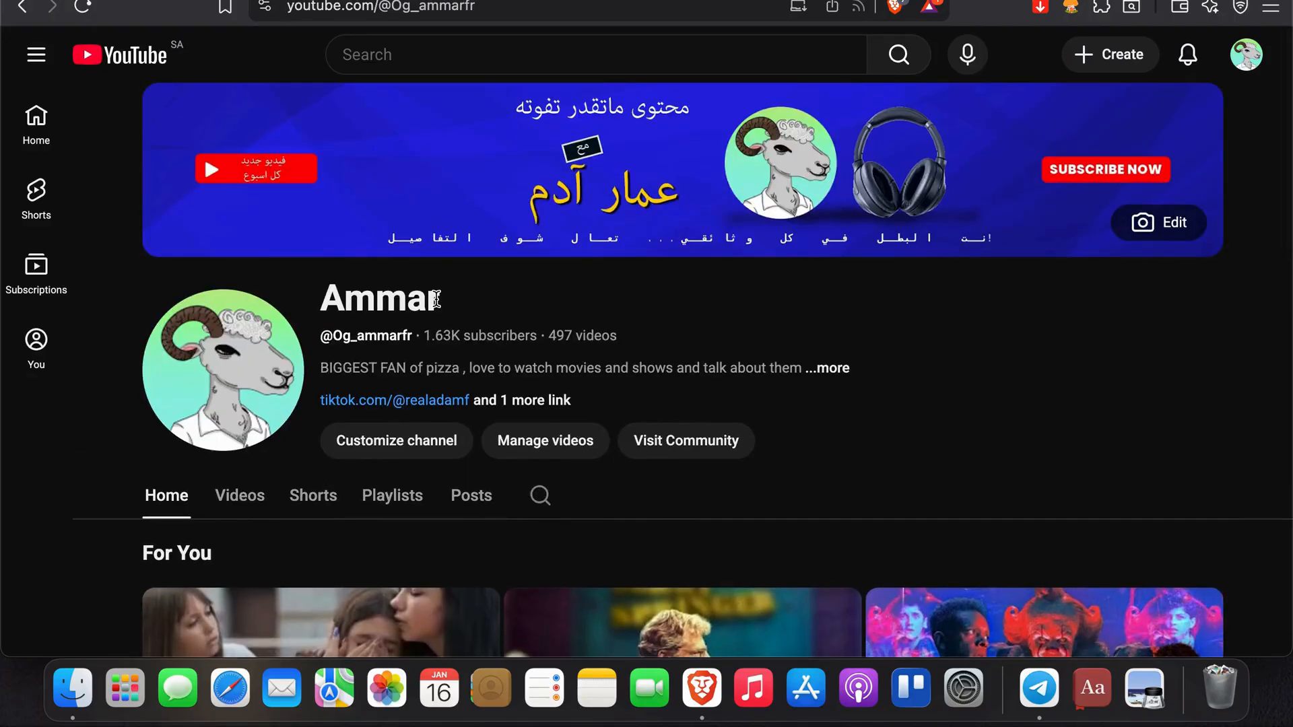
pyautogui.moveTo(210, 339)
pyautogui.click(798, 1)
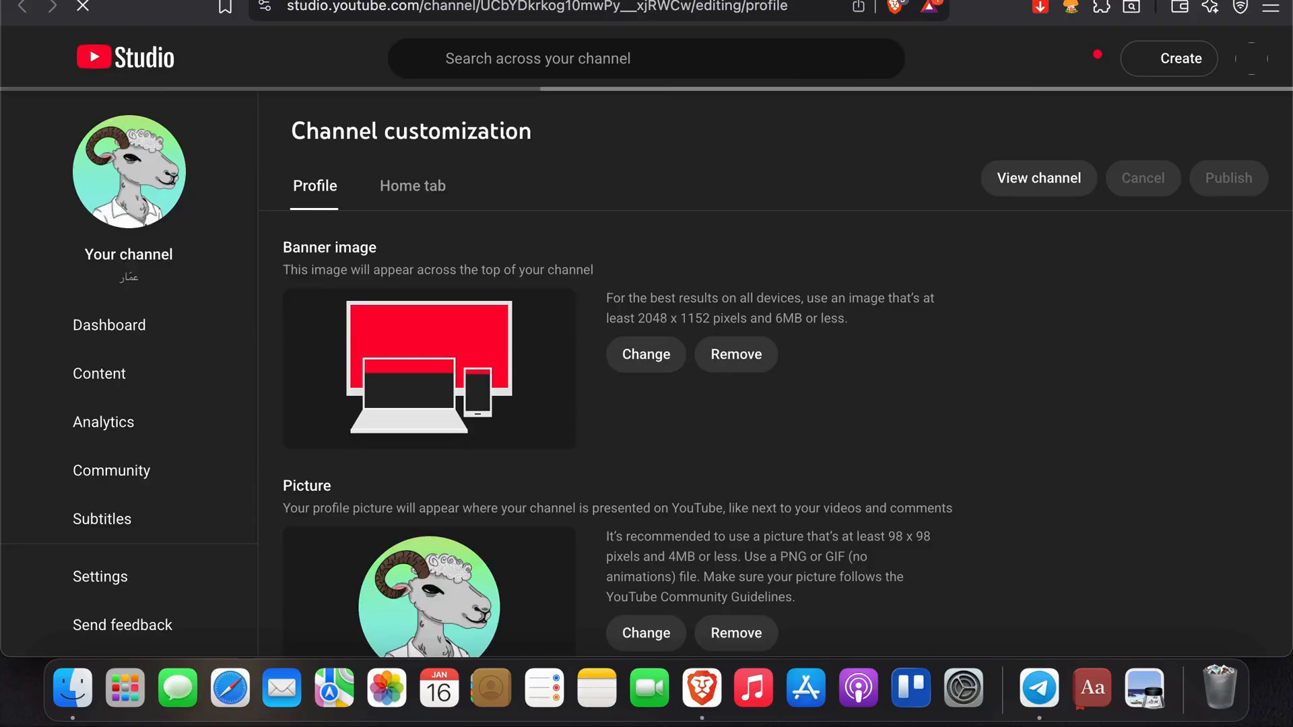
# Step: Examine the banner image, picture, name, handle and description fields of the channel profile
pyautogui.scroll(-2, 656, 249)
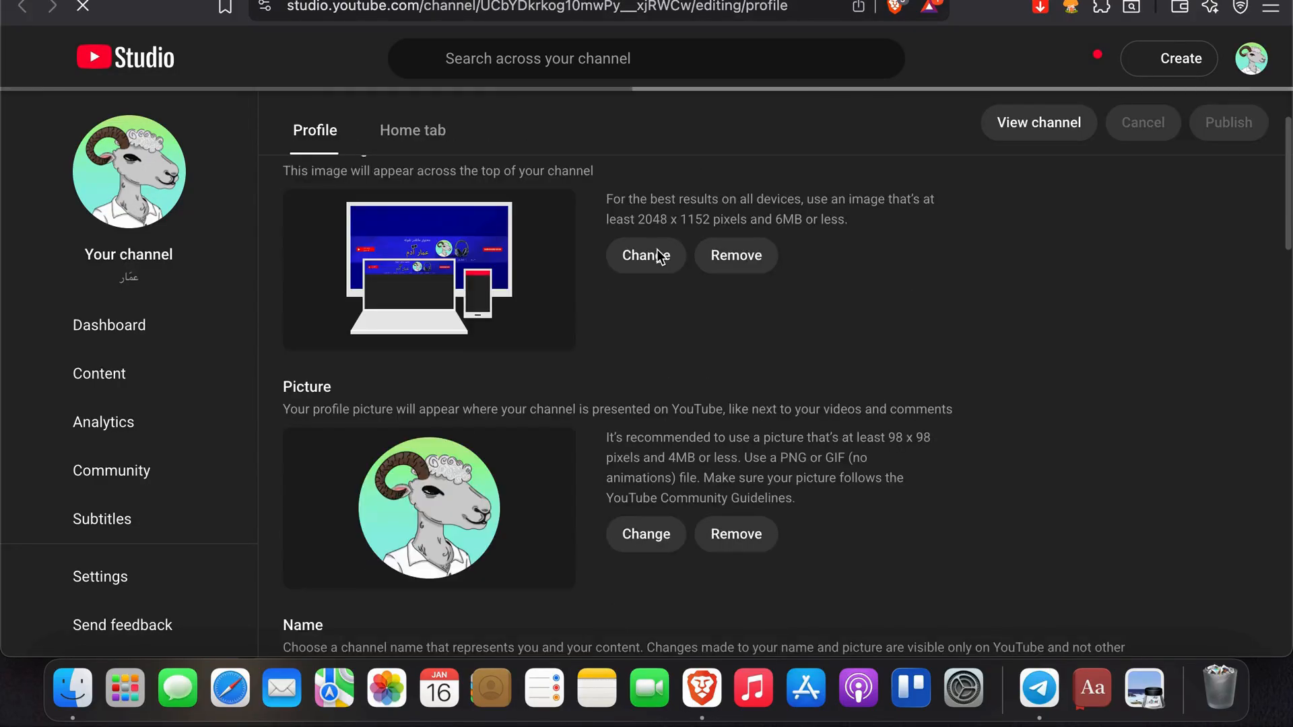
pyautogui.scroll(2, 631, 268)
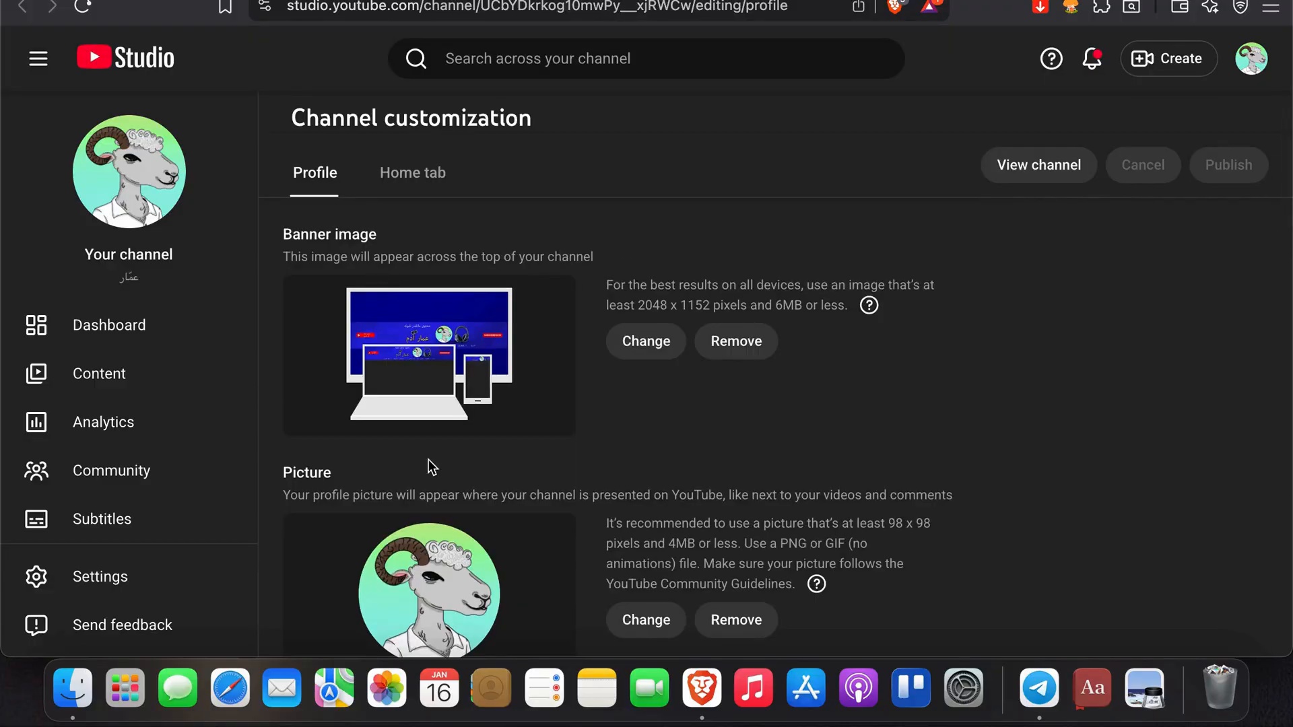
pyautogui.scroll(-3, 428, 462)
pyautogui.scroll(-2, 428, 465)
pyautogui.scroll(-5, 323, 537)
pyautogui.scroll(-3, 346, 514)
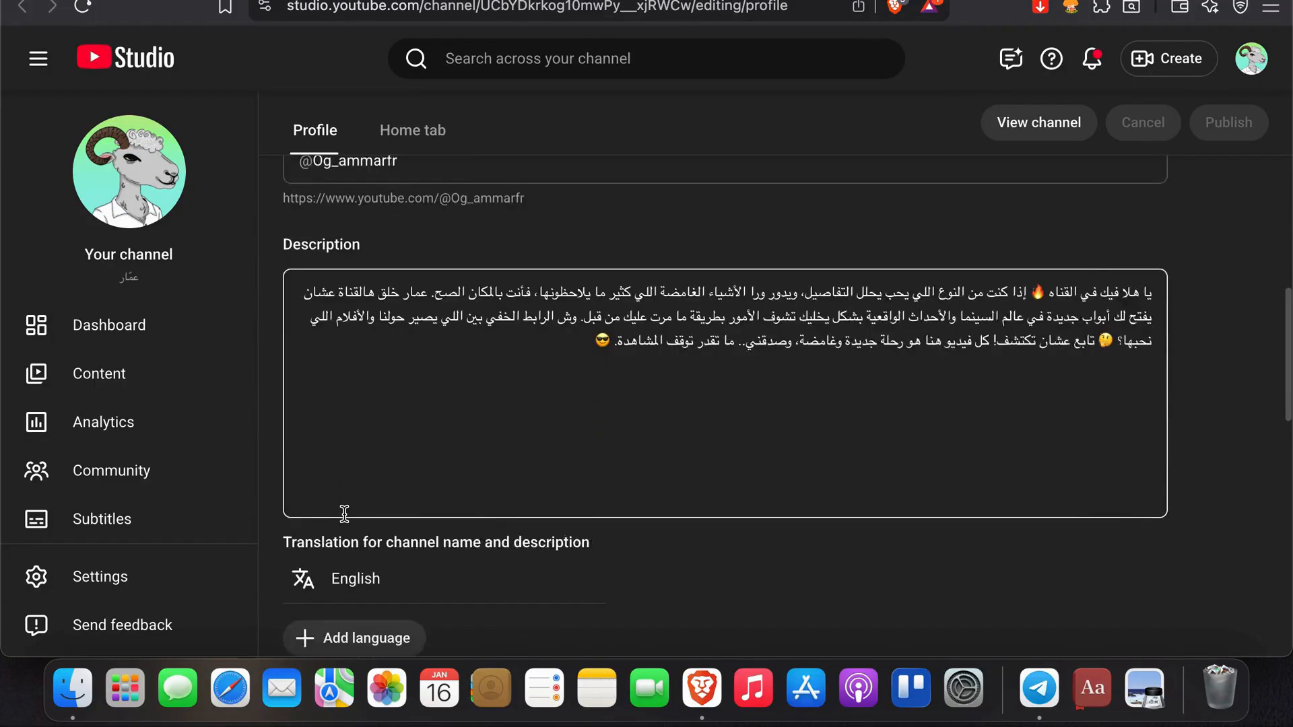
# Step: Examine the profile's channel URL, custom URL, links, contact info and video watermark settings, and review the description again
pyautogui.scroll(-5, 350, 426)
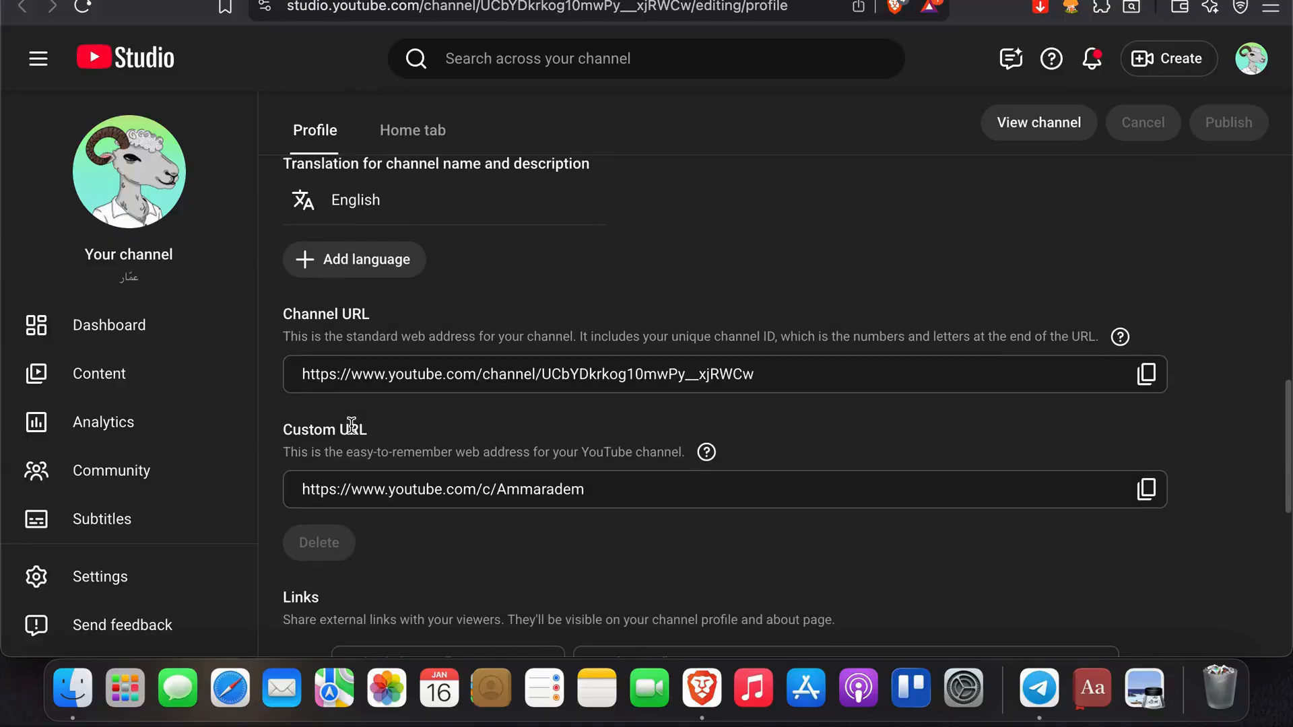
pyautogui.moveTo(302, 373); pyautogui.dragTo(770, 384)
pyautogui.click(772, 384)
pyautogui.scroll(-8, 820, 385)
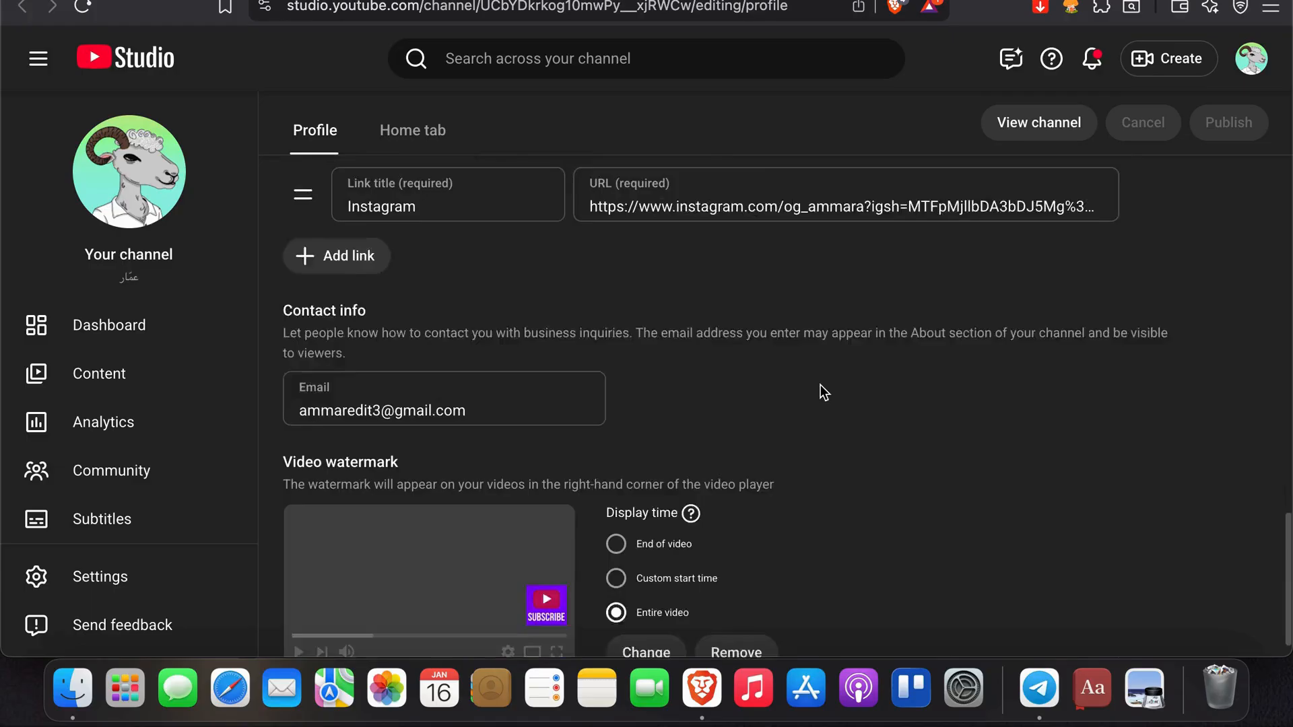
pyautogui.scroll(3, 820, 393)
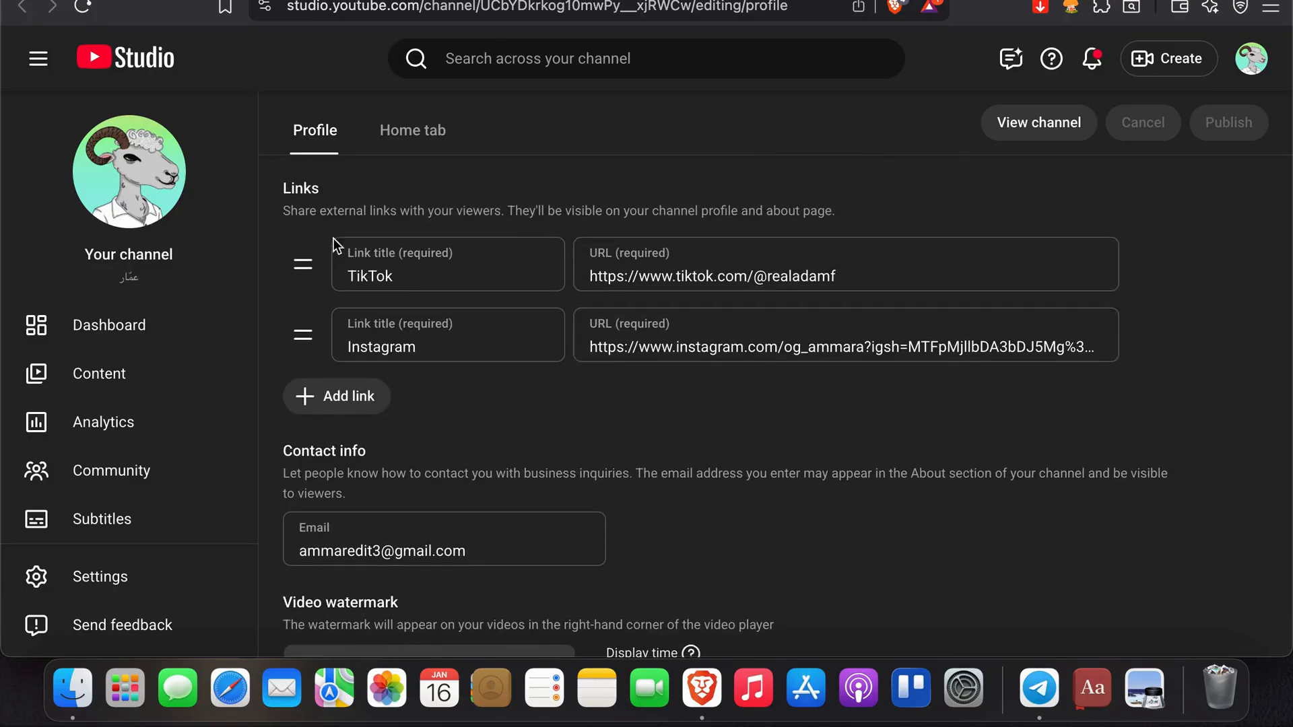
pyautogui.scroll(-3, 425, 471)
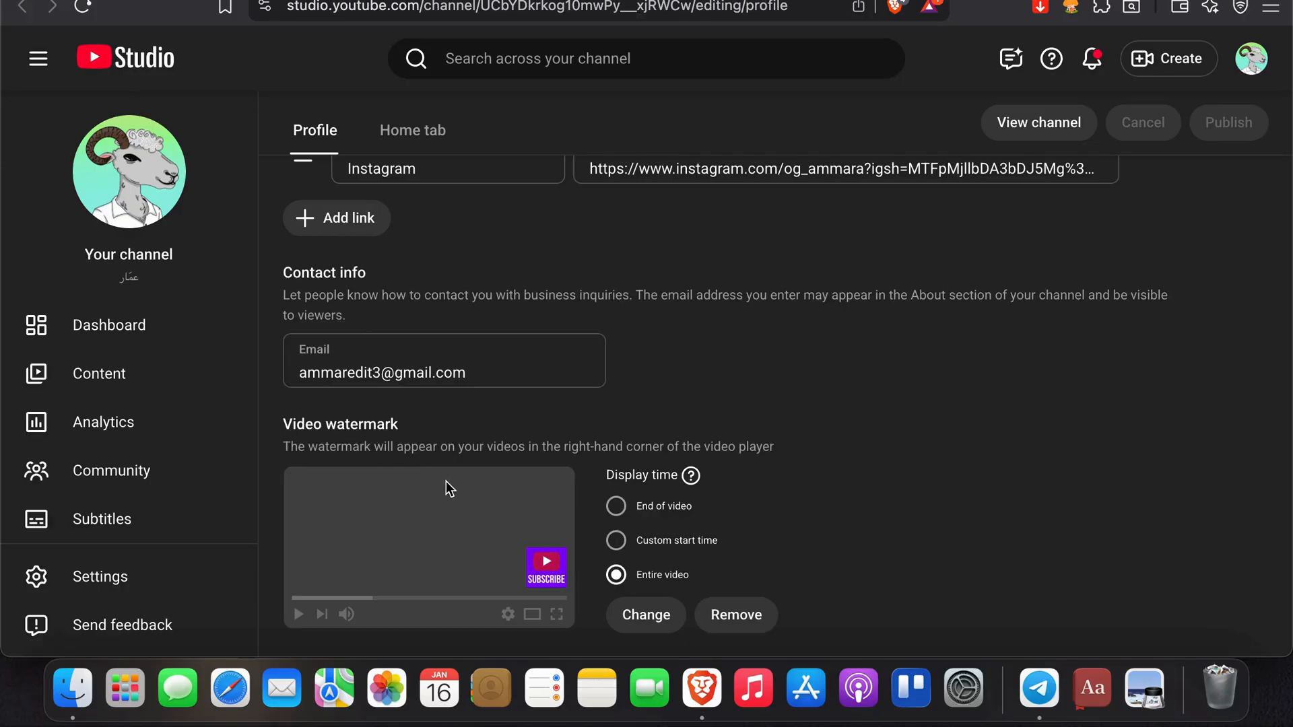
pyautogui.scroll(15, 446, 482)
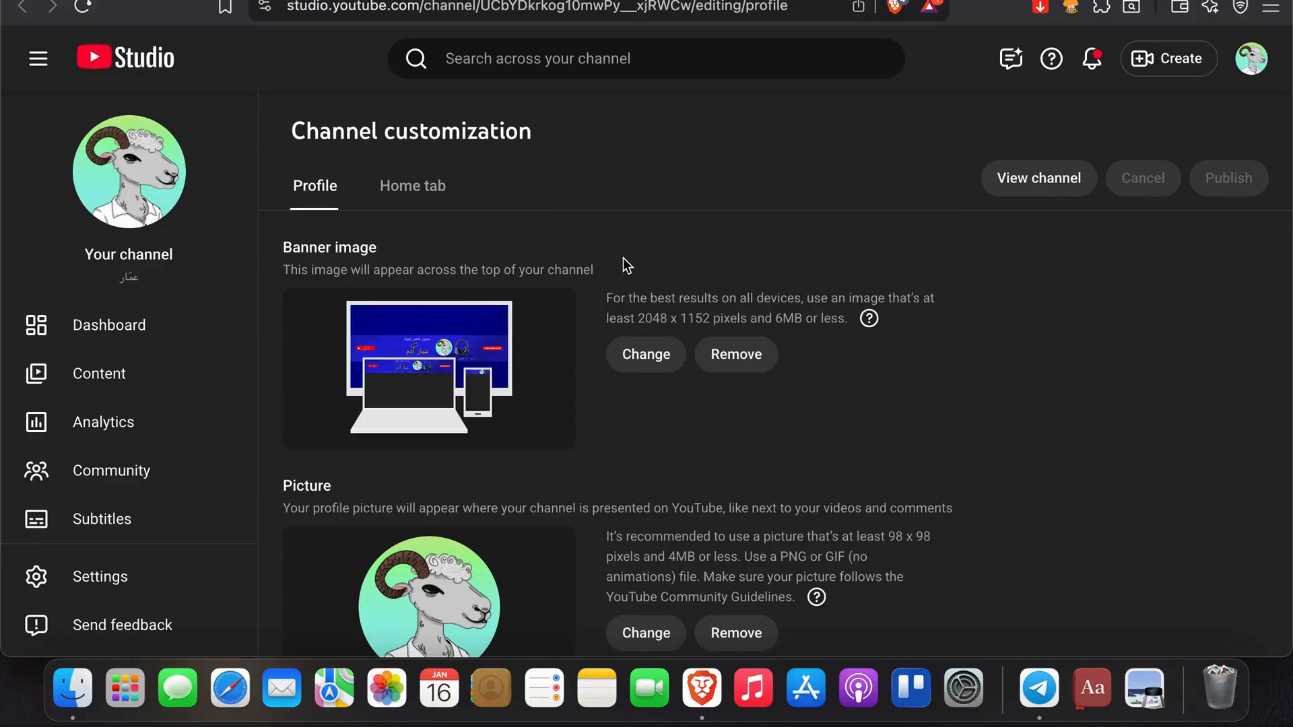
pyautogui.scroll(-10, 623, 265)
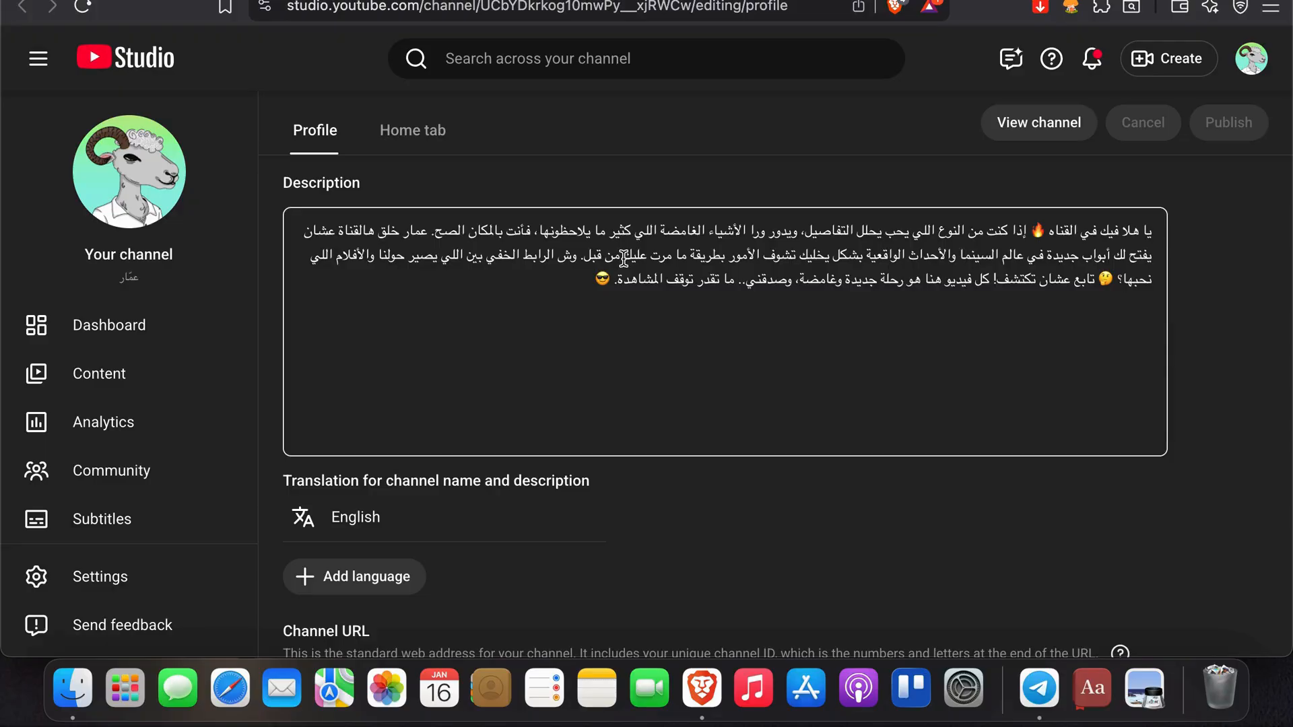
pyautogui.scroll(-3, 150, 363)
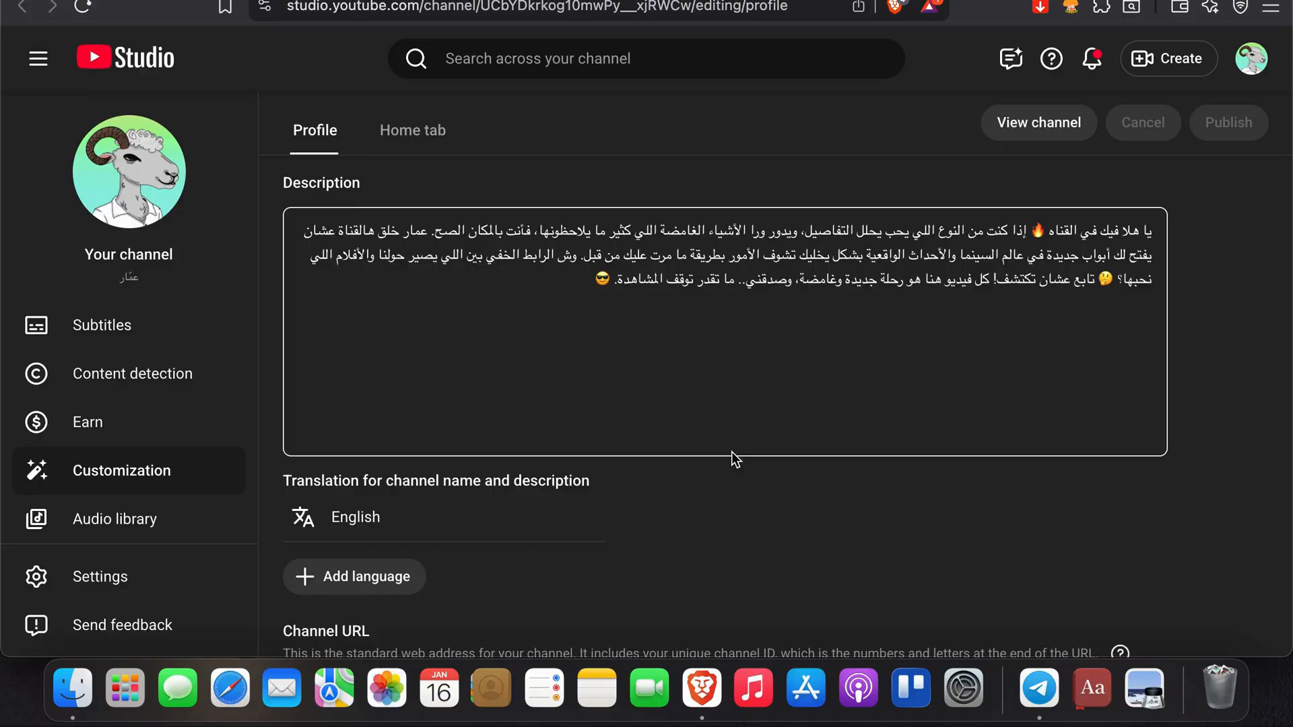
pyautogui.scroll(2, 513, 398)
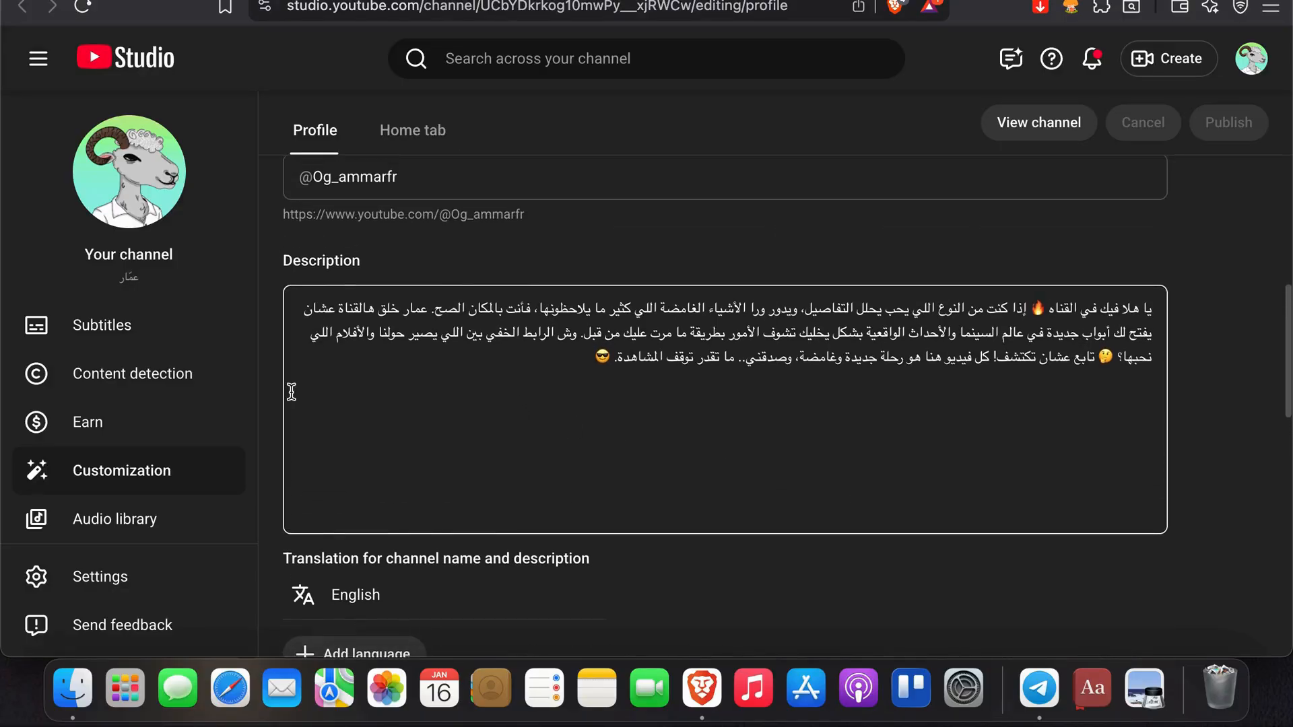
pyautogui.scroll(1, 194, 431)
pyautogui.scroll(3, 194, 431)
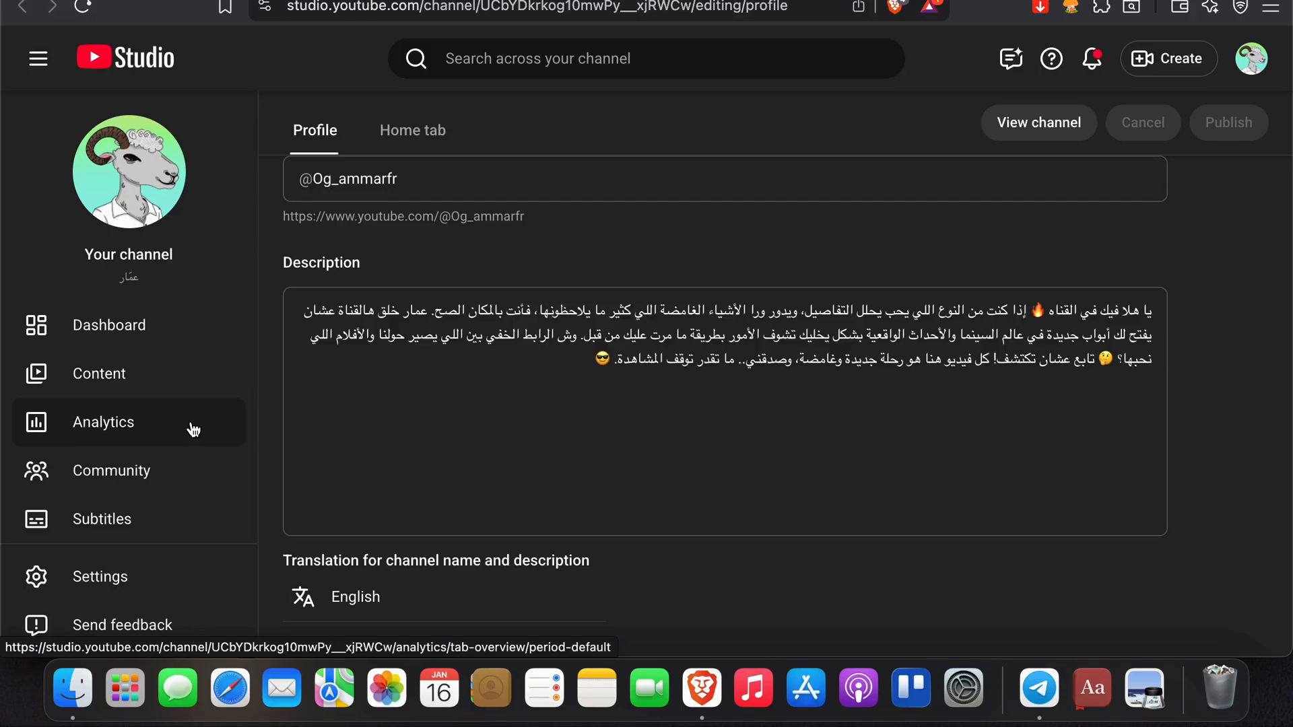
# Step: Open the channel's basic info in the Studio settings and add the keyword "entertainment"
pyautogui.click(42, 578)
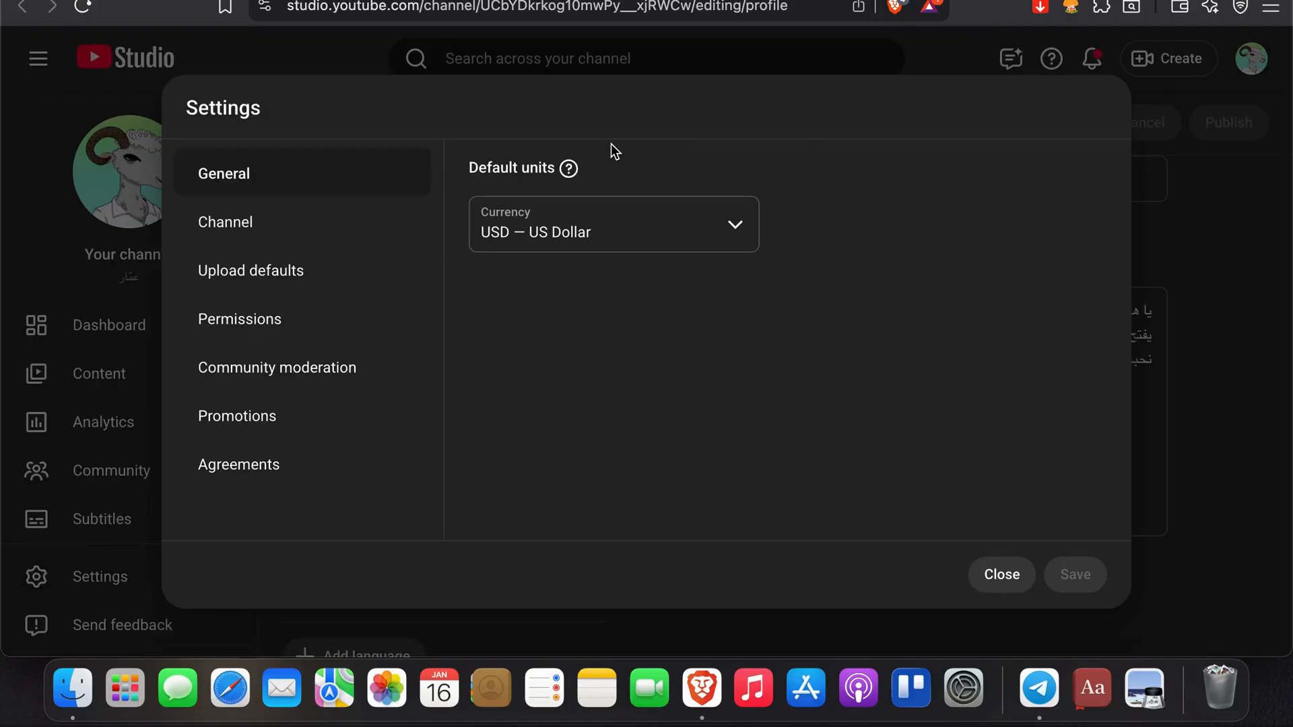
pyautogui.click(319, 245)
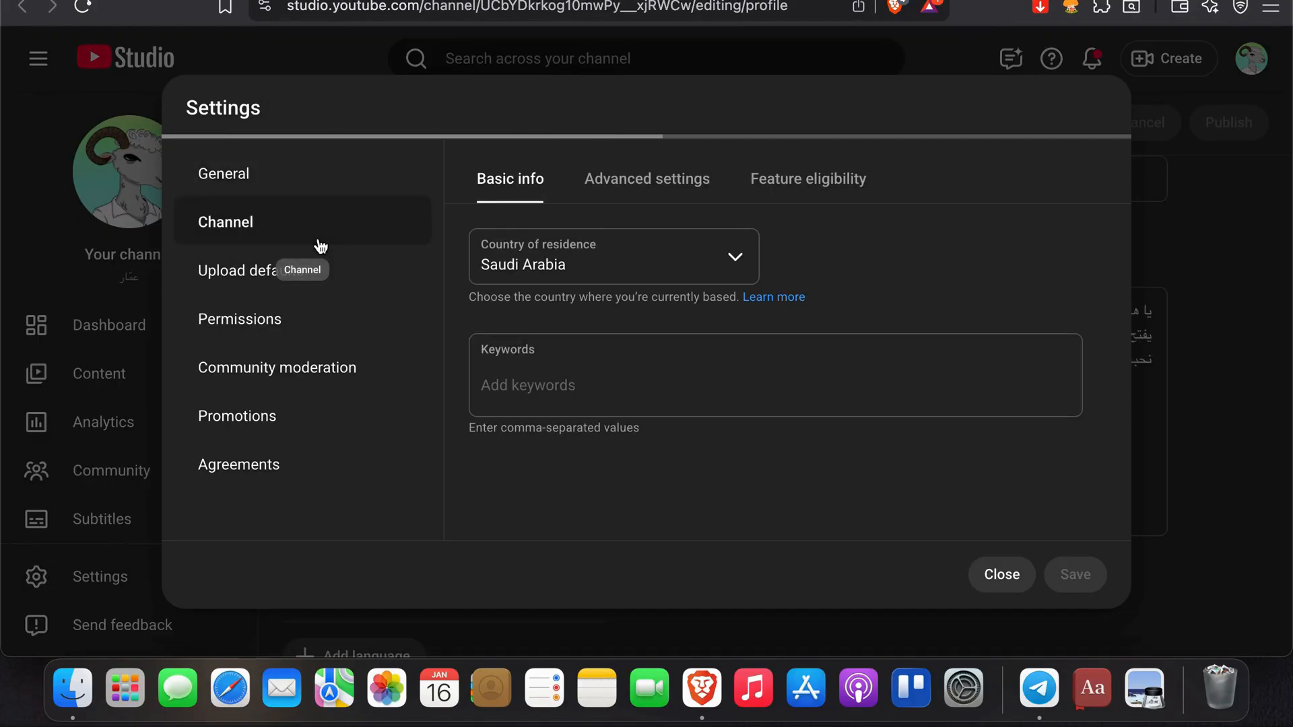
pyautogui.click(499, 375)
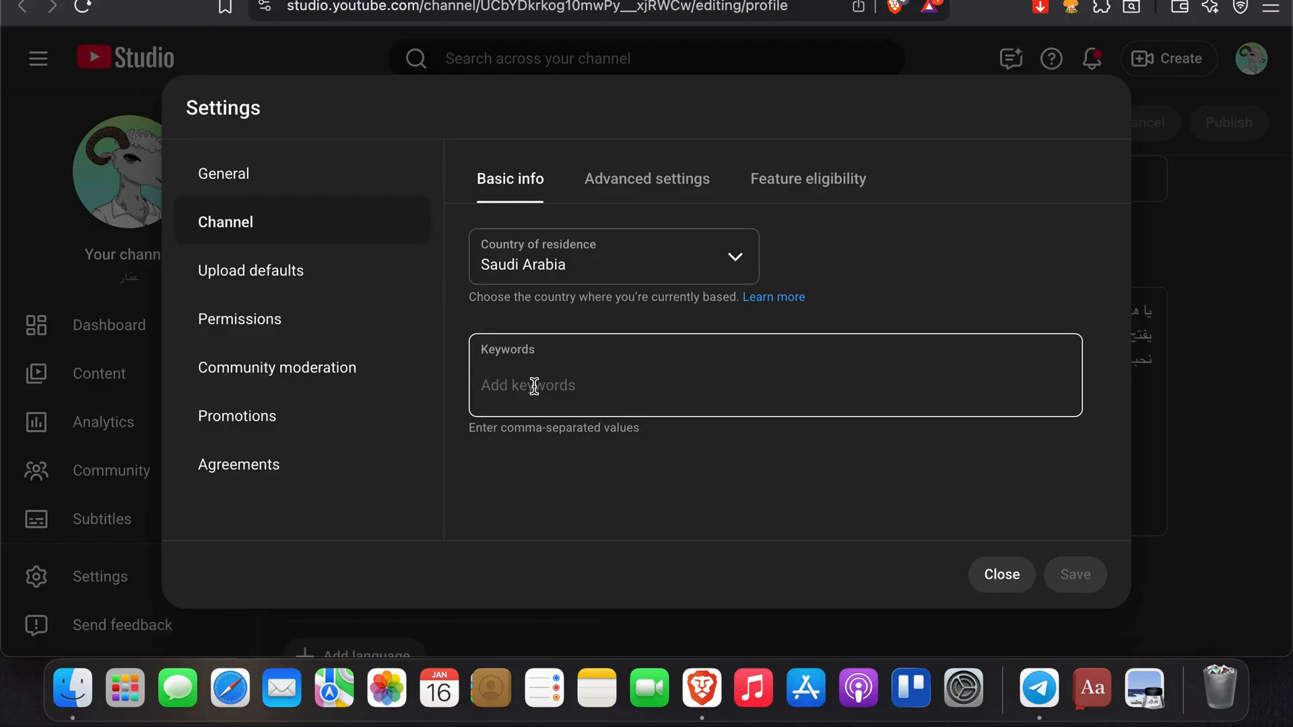
pyautogui.click(534, 385)
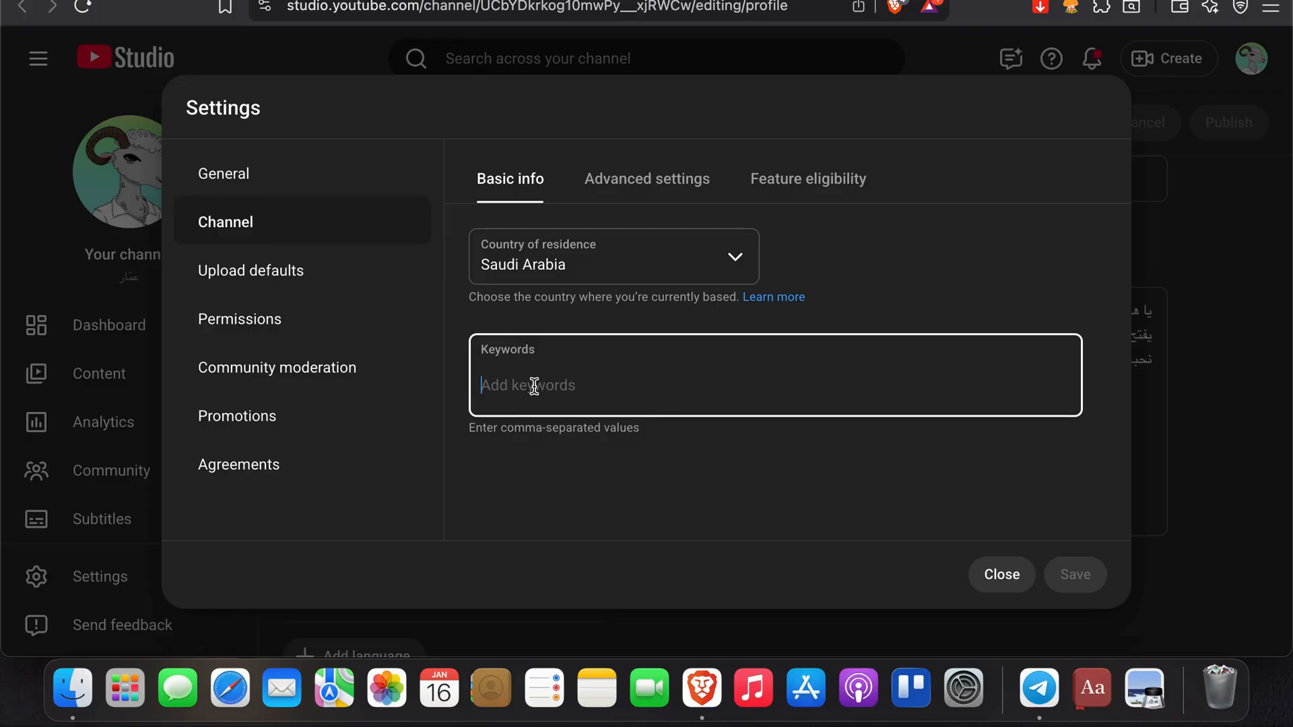
pyautogui.write('entertainment')
pyautogui.press('Return')
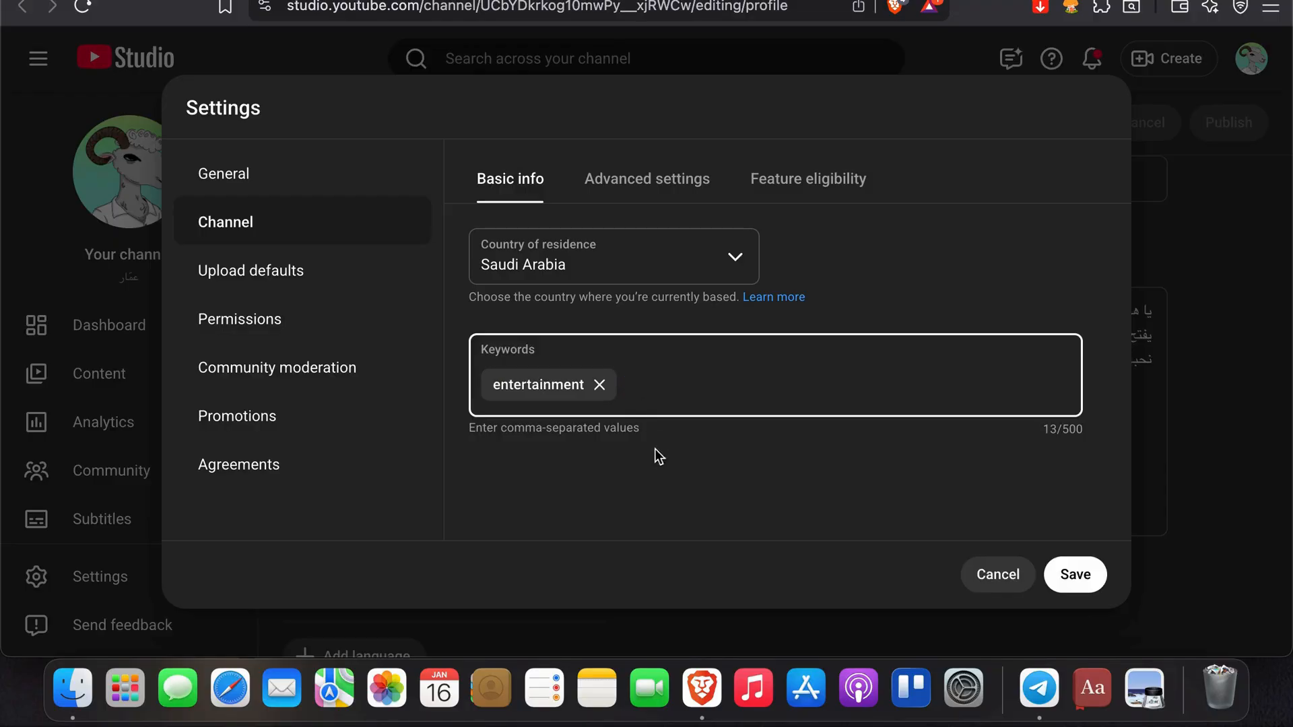
# Step: Add the channel keywords "shows", "tv", "apple", "netflix" and "media", and save the settings
pyautogui.write('shows')
pyautogui.press('Return')
pyautogui.write('tv')
pyautogui.press('Return')
pyautogui.write('apple')
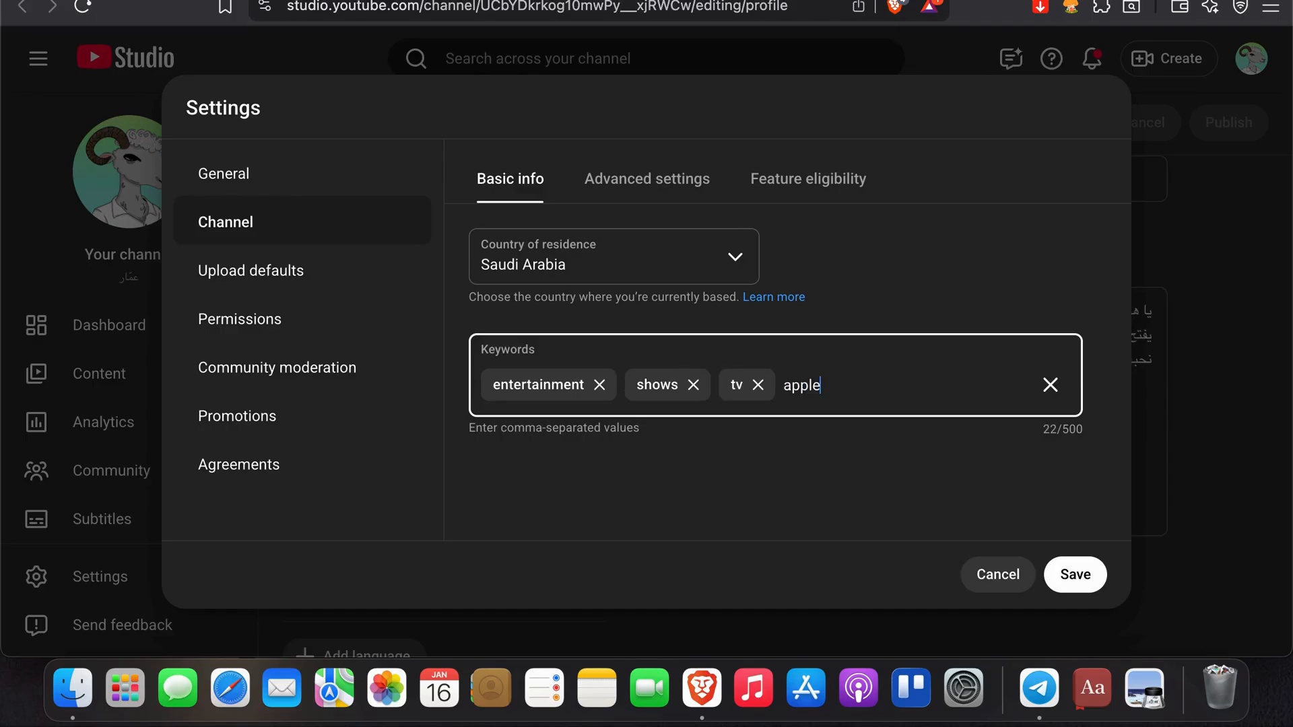
pyautogui.press('Return')
pyautogui.write('n')
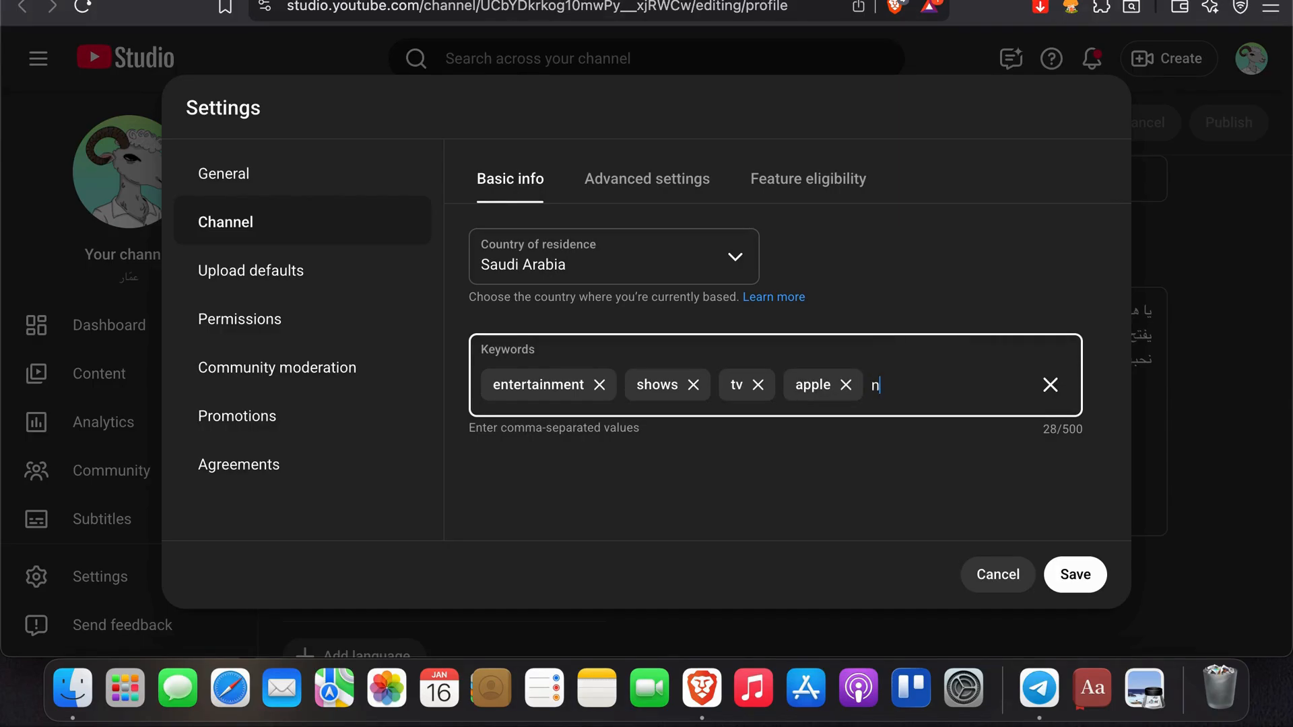
pyautogui.write('etflix')
pyautogui.press('Return')
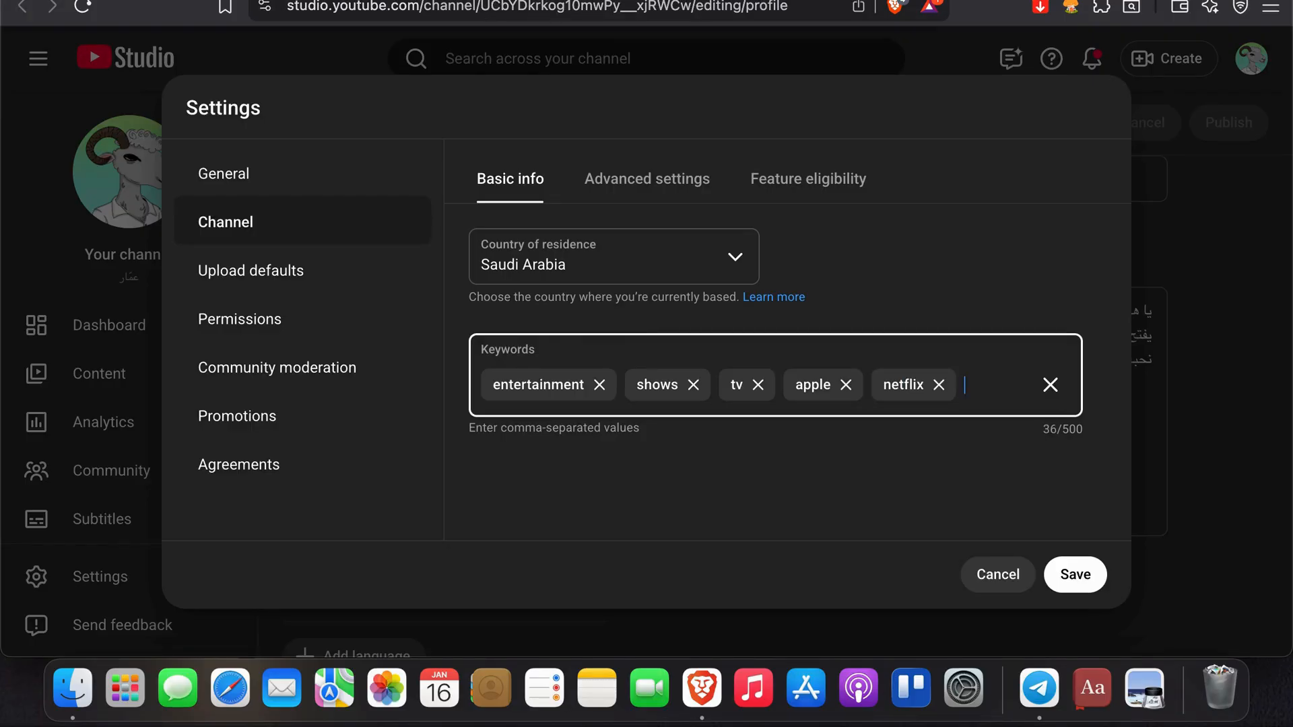
pyautogui.write('media')
pyautogui.press('Return')
pyautogui.click(1086, 573)
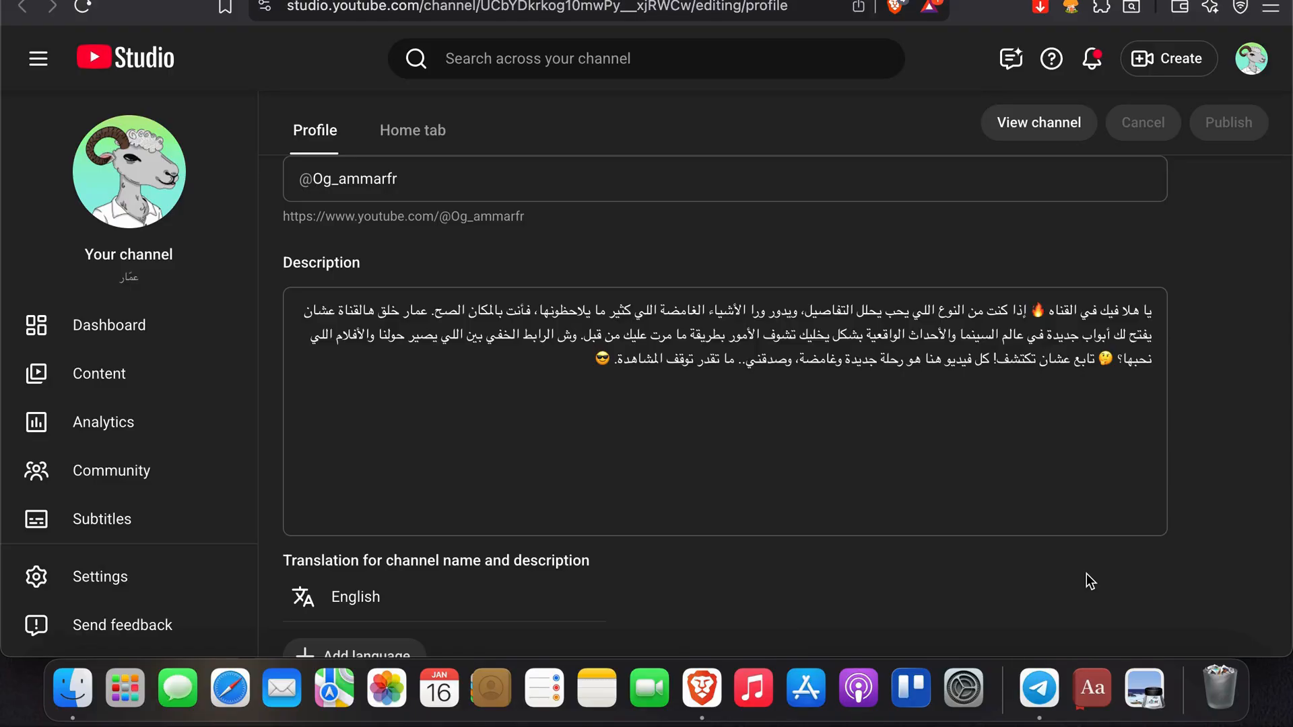
pyautogui.scroll(-3, 173, 441)
pyautogui.scroll(3, 174, 445)
pyautogui.scroll(-5, 173, 444)
pyautogui.scroll(3, 174, 444)
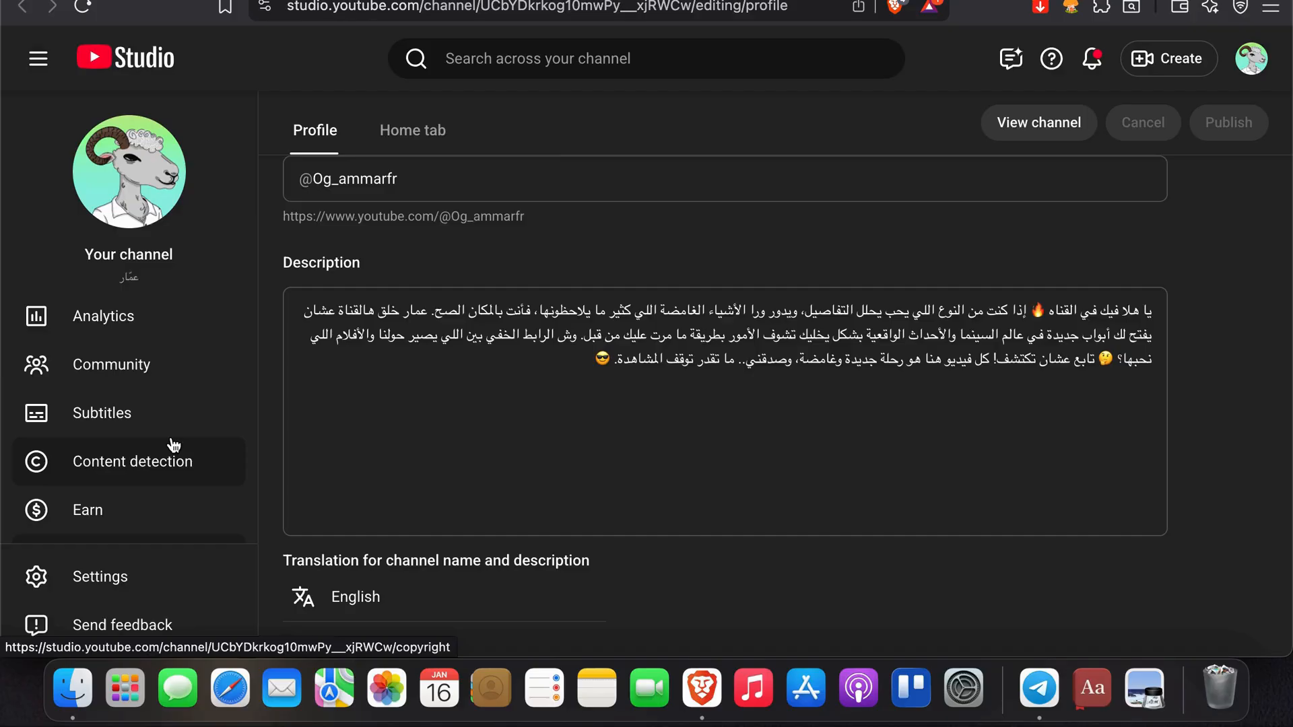
# Step: Start a new video upload and choose the "Fierce and Functional" mp4 file from the computer
pyautogui.click(1149, 73)
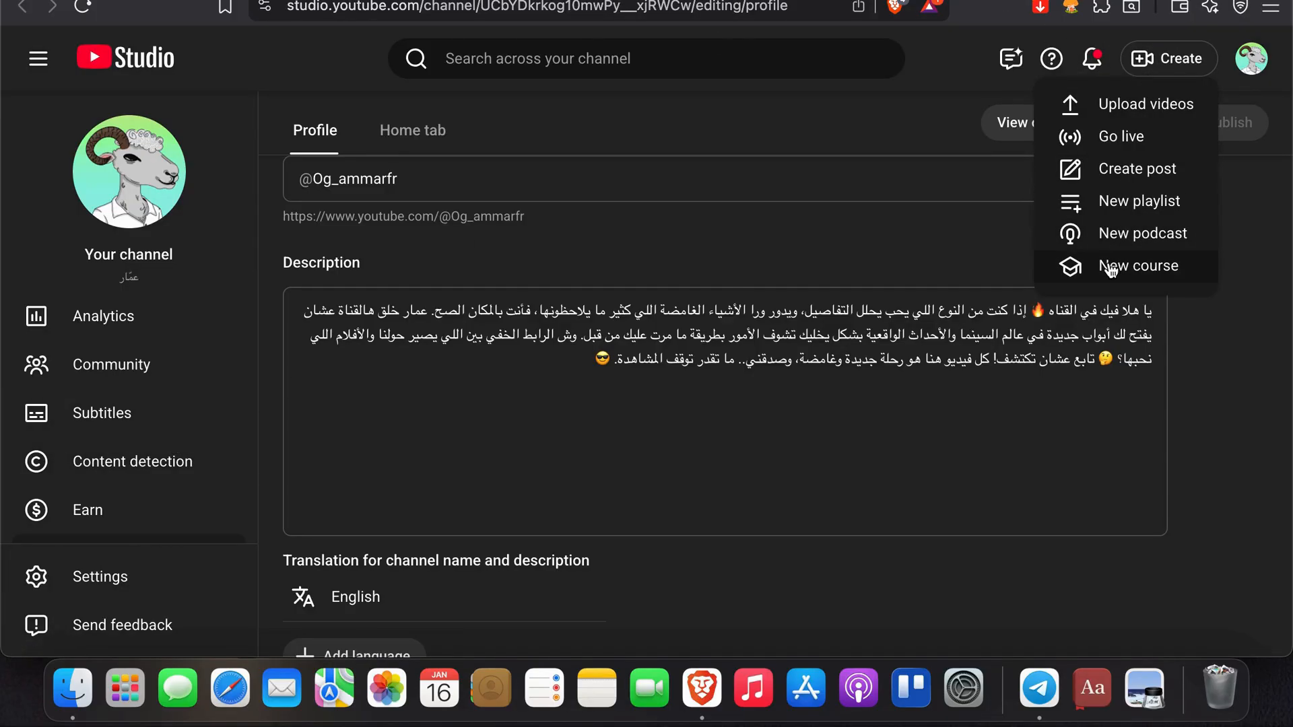
pyautogui.click(1141, 104)
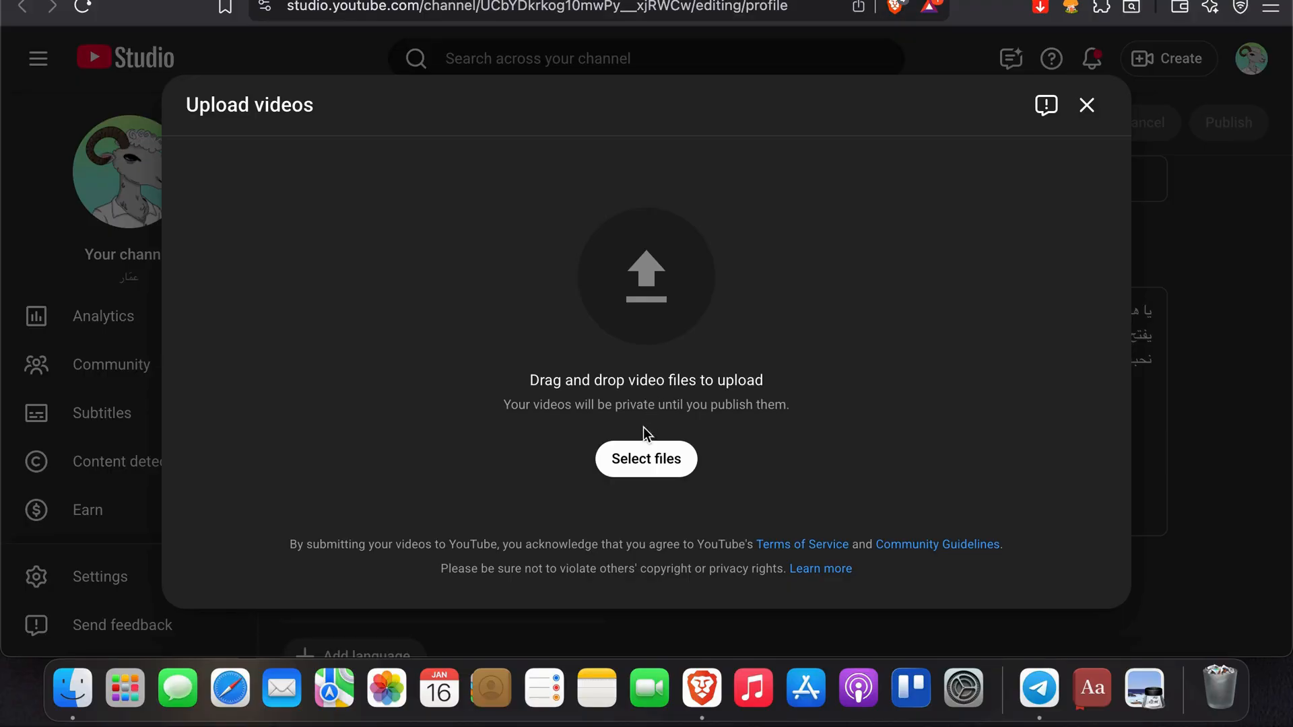
pyautogui.click(645, 458)
pyautogui.scroll(-8, 814, 330)
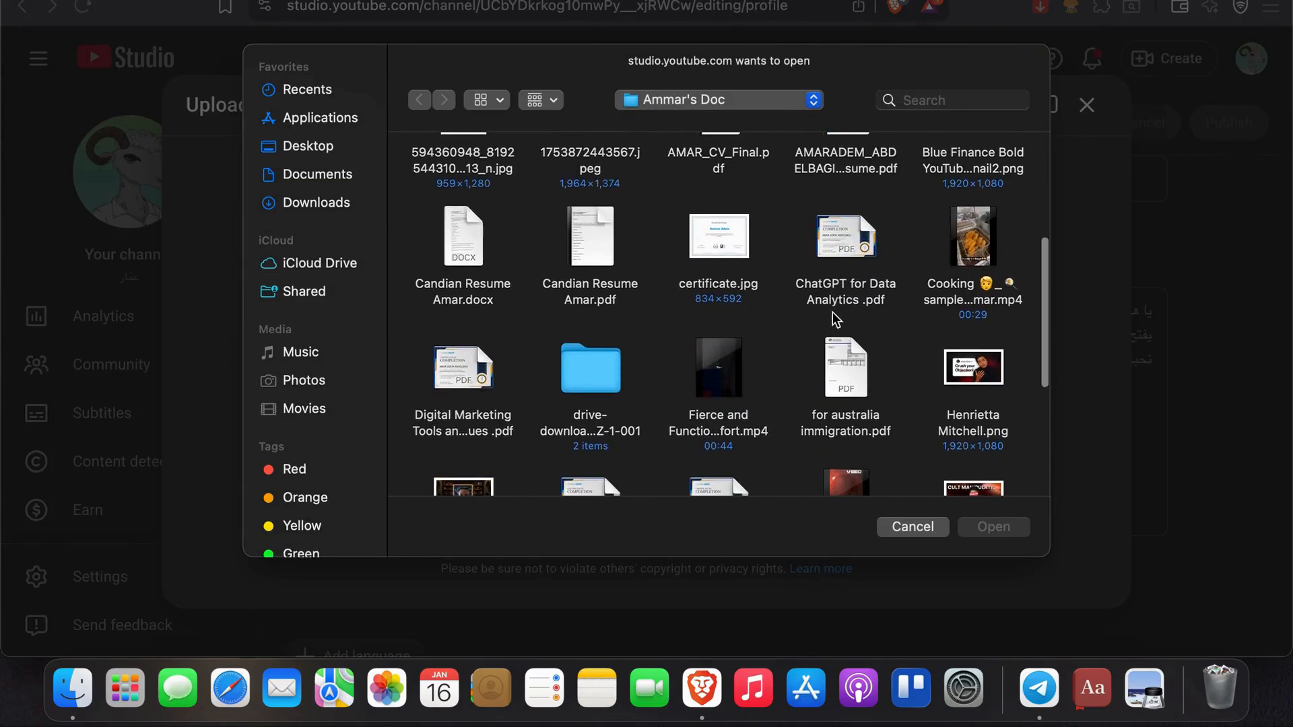
pyautogui.doubleClick(745, 420)
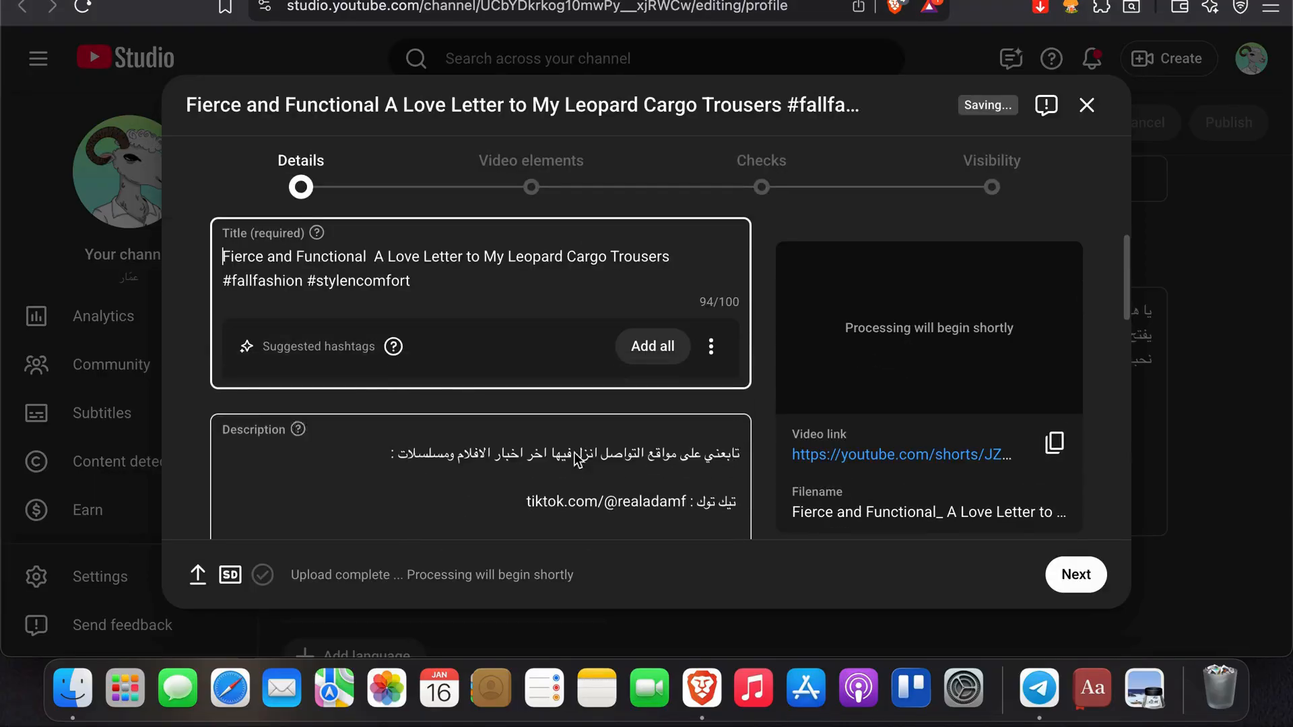
# Step: Review the video's title and description, set it as not made for kids, and expand the additional detail settings
pyautogui.scroll(-5, 350, 251)
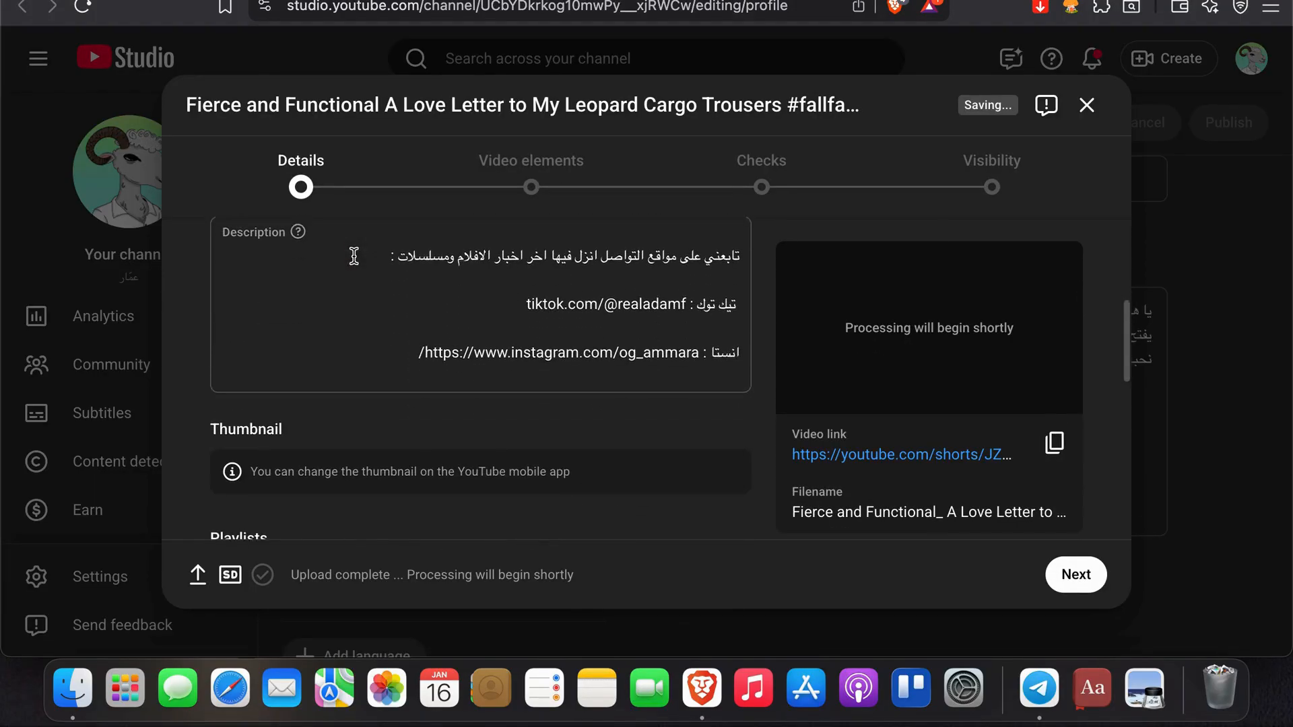
pyautogui.scroll(5, 512, 250)
pyautogui.scroll(-10, 519, 259)
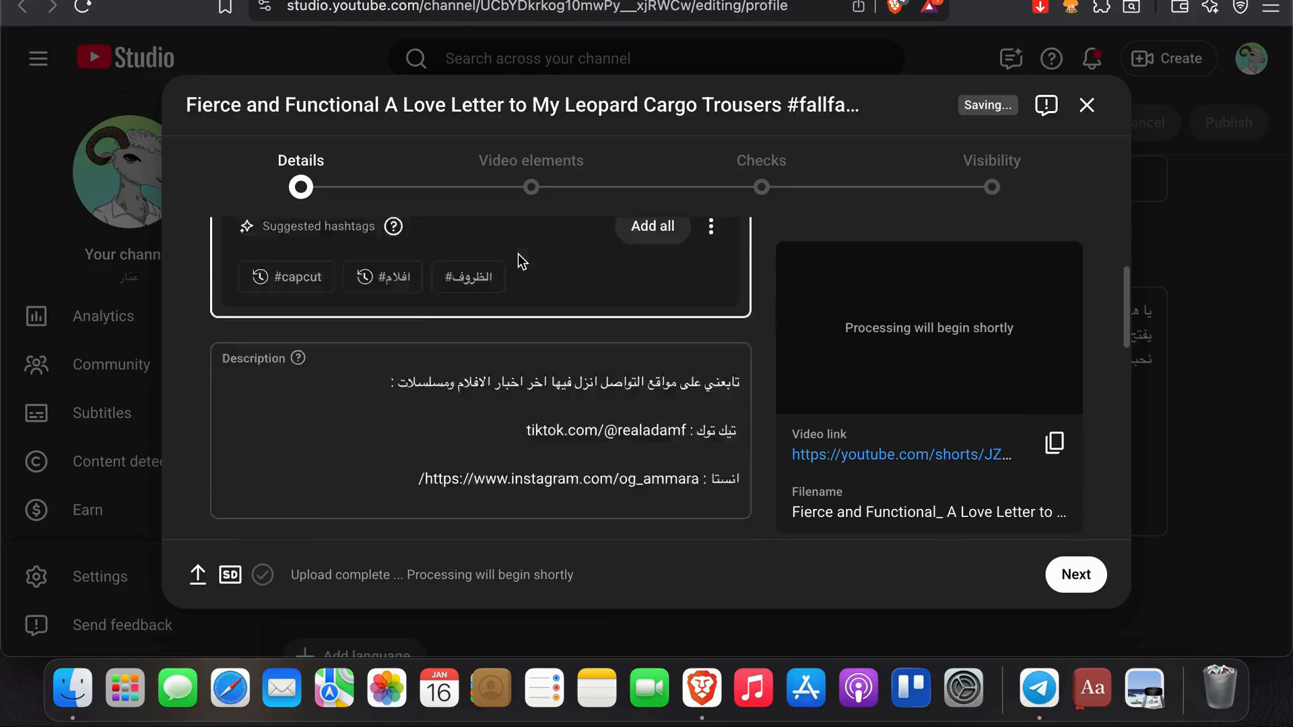
pyautogui.click(258, 341)
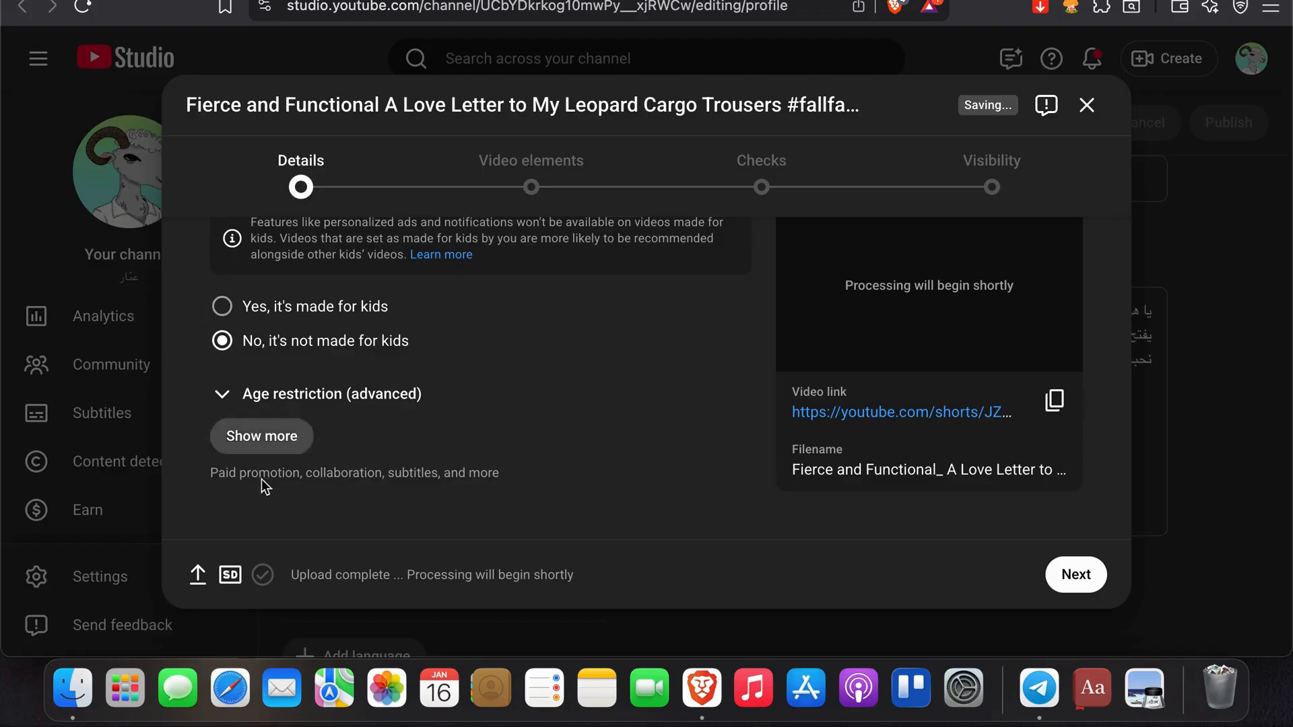
pyautogui.click(268, 451)
pyautogui.scroll(-10, 299, 490)
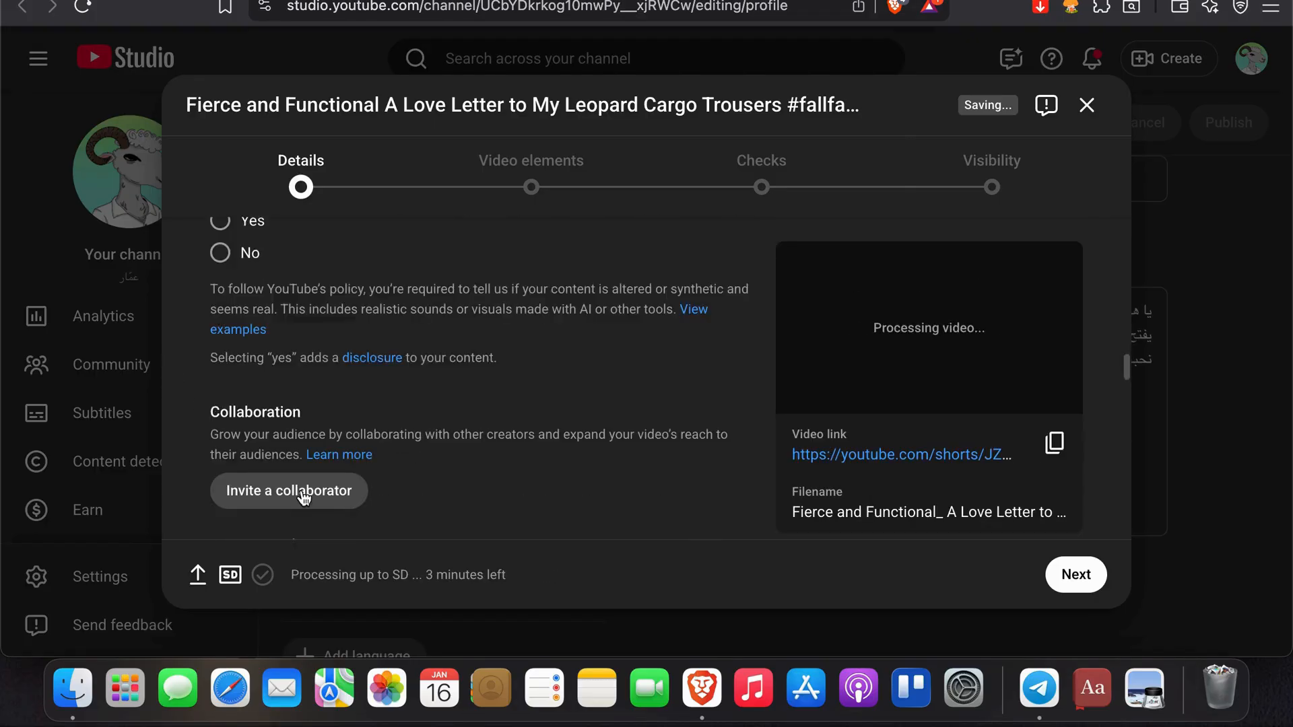
# Step: Advance the video upload past the details, video elements and checks stages to the visibility stage
pyautogui.scroll(4, 301, 471)
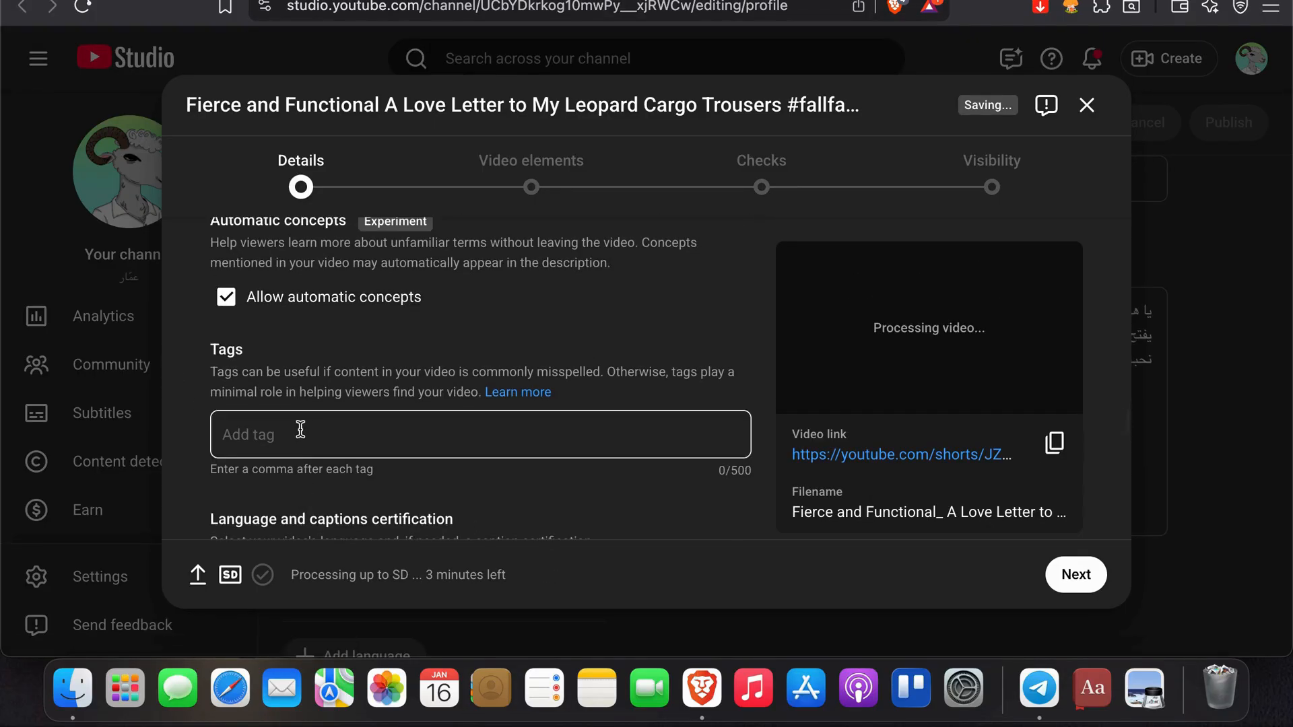
pyautogui.click(1069, 573)
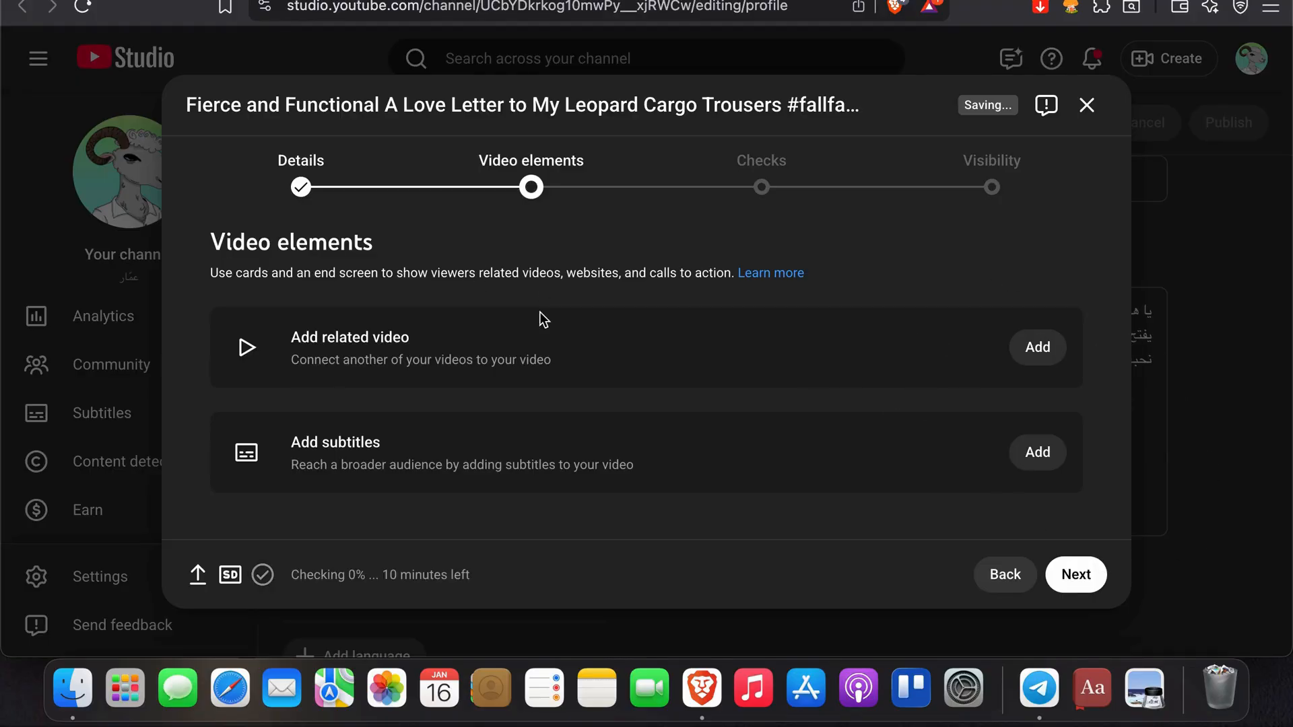
pyautogui.click(1079, 585)
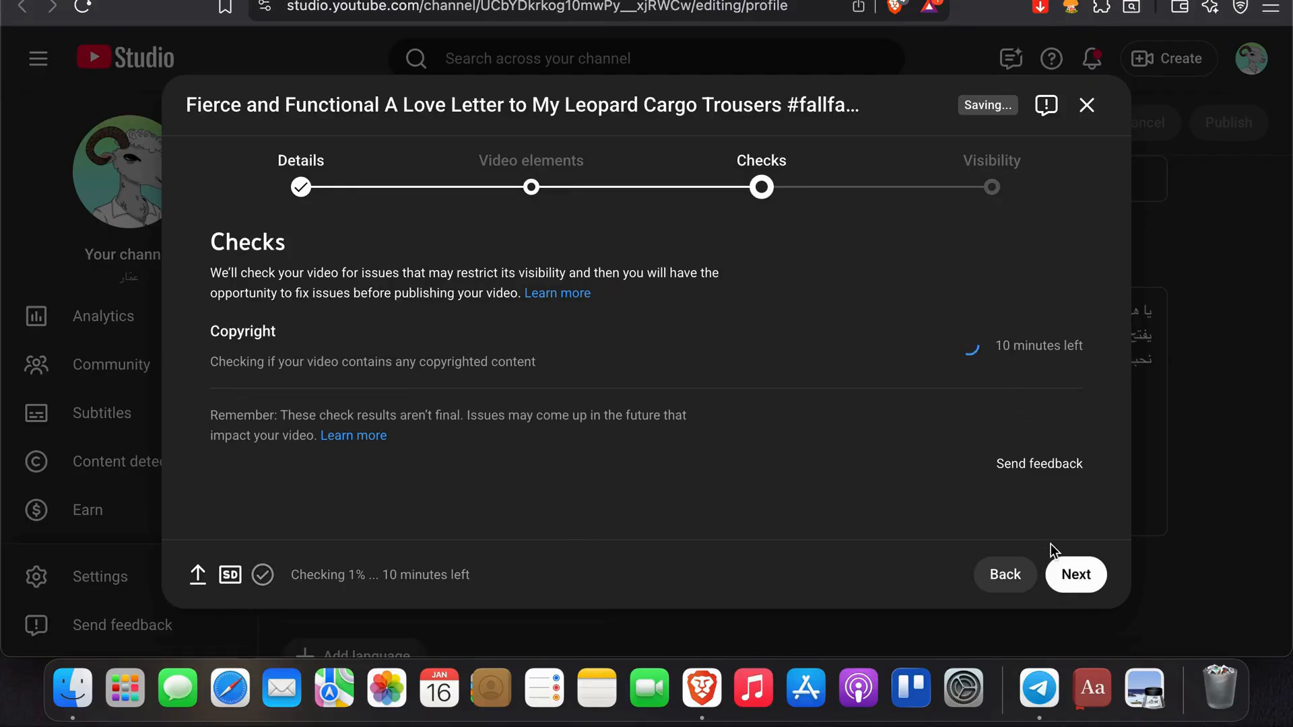
pyautogui.click(1069, 584)
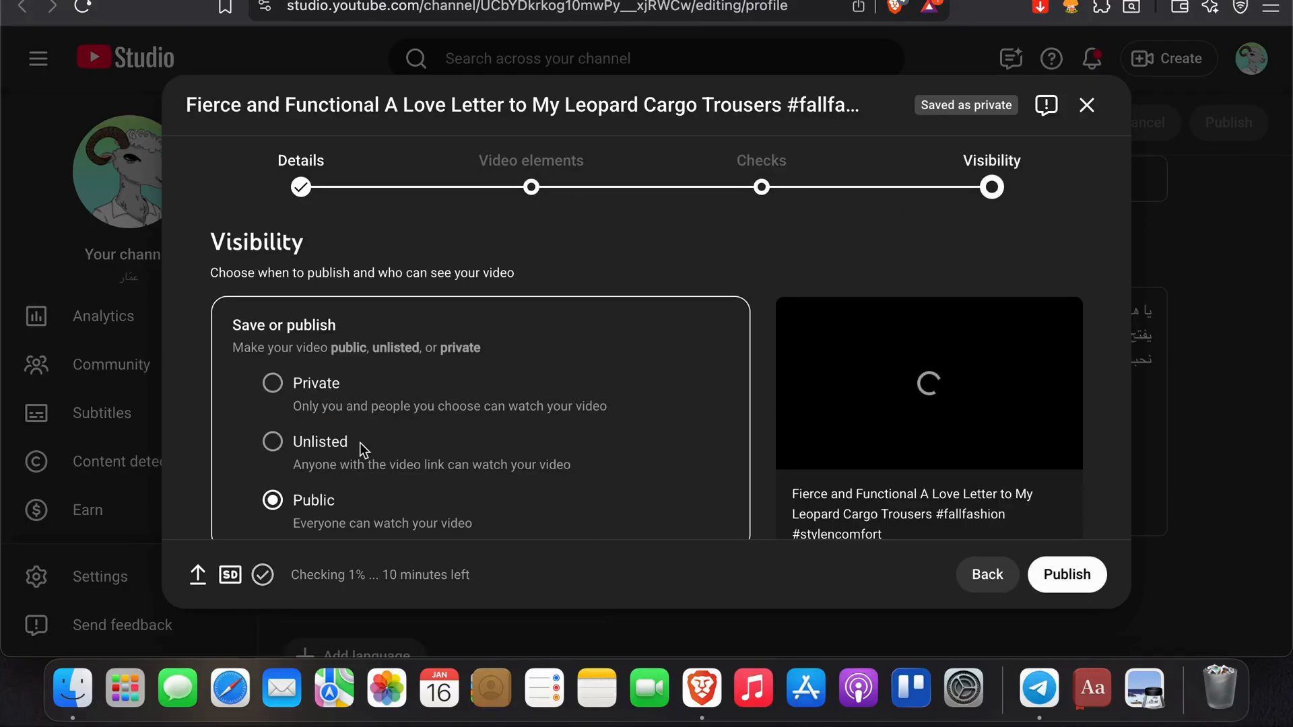
# Step: Review the save-or-publish choices, the schedule option and the pre-publish guidance for the uploaded video
pyautogui.scroll(-2, 360, 442)
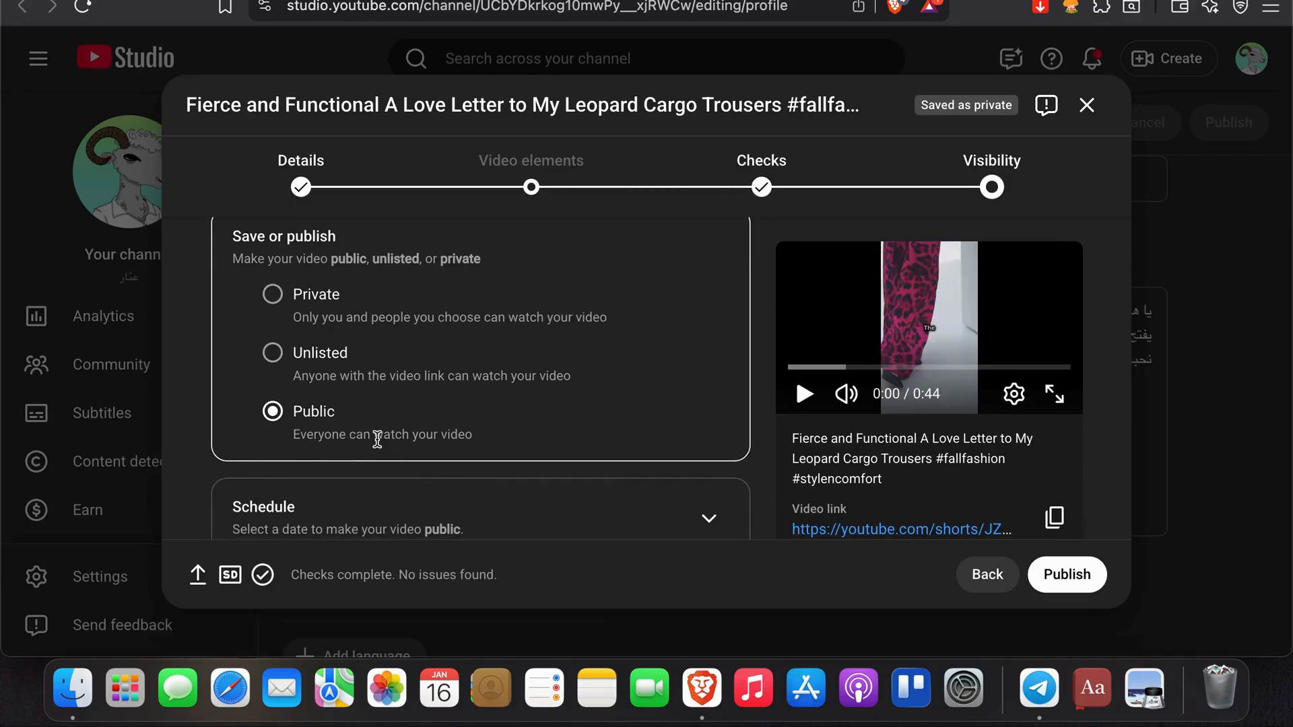
pyautogui.scroll(-3, 375, 436)
pyautogui.scroll(-5, 378, 443)
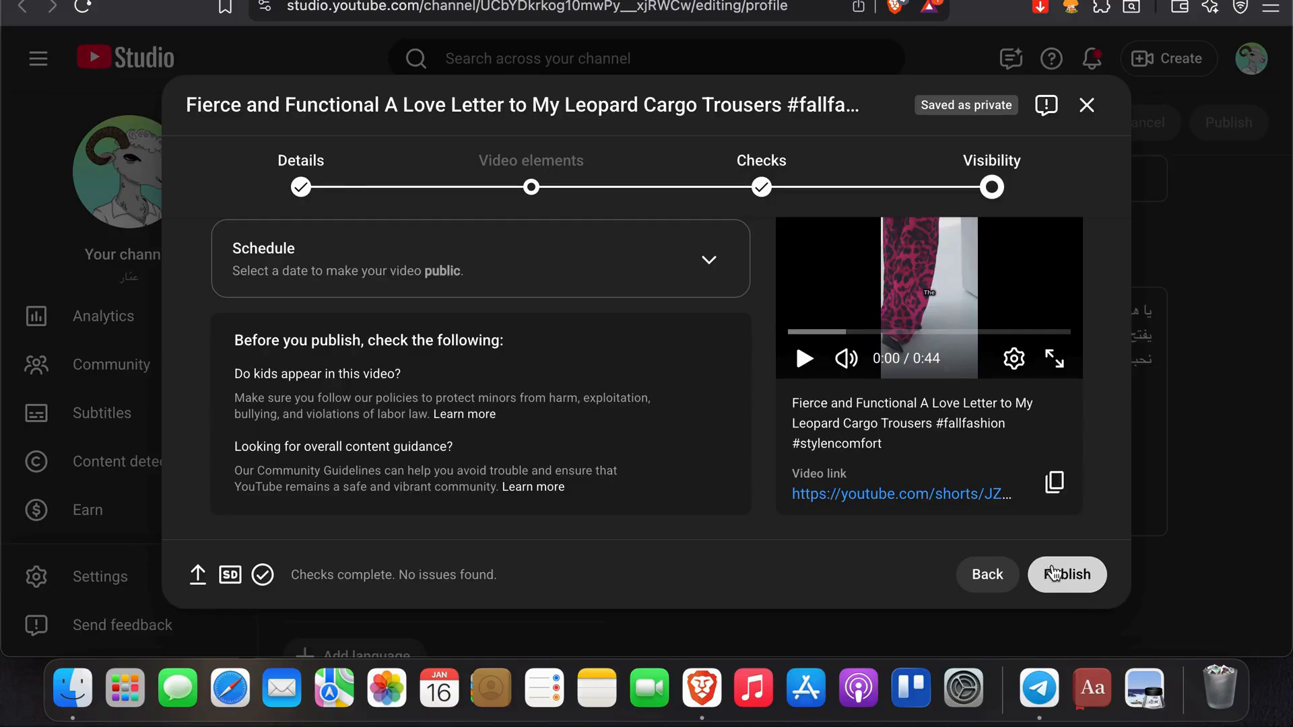
pyautogui.click(1103, 578)
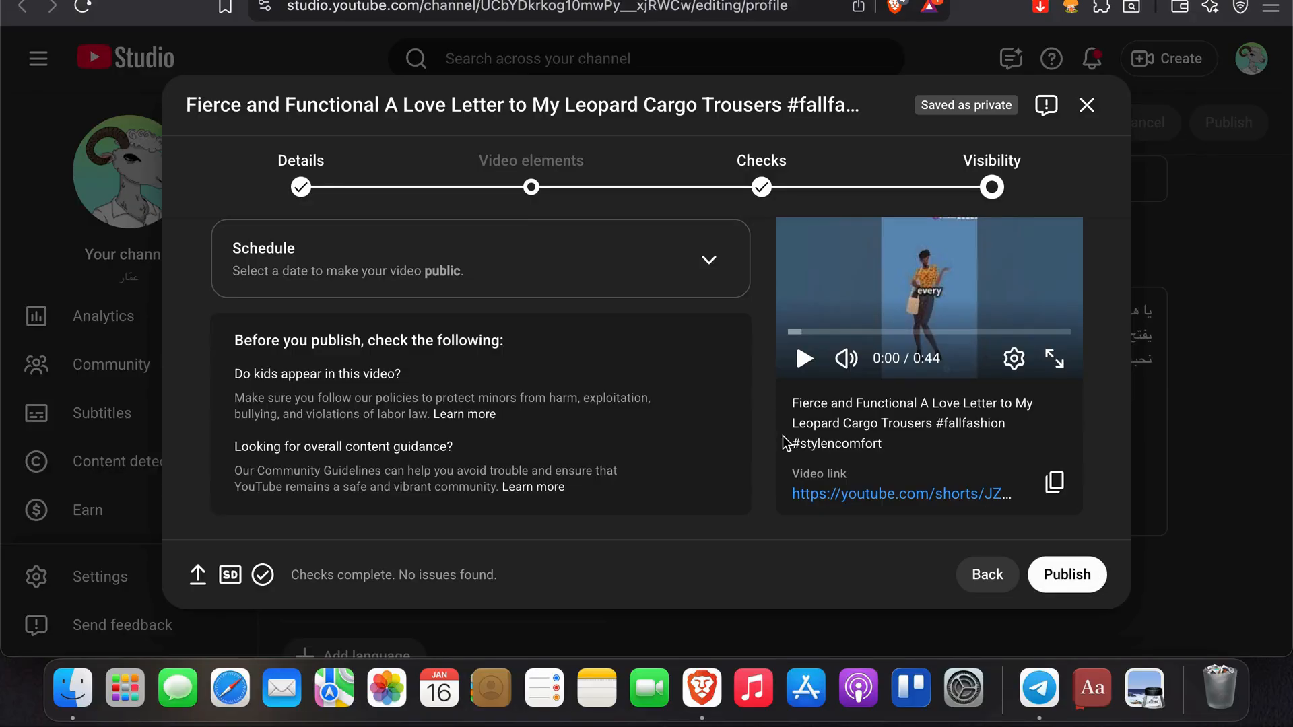
pyautogui.scroll(5, 782, 435)
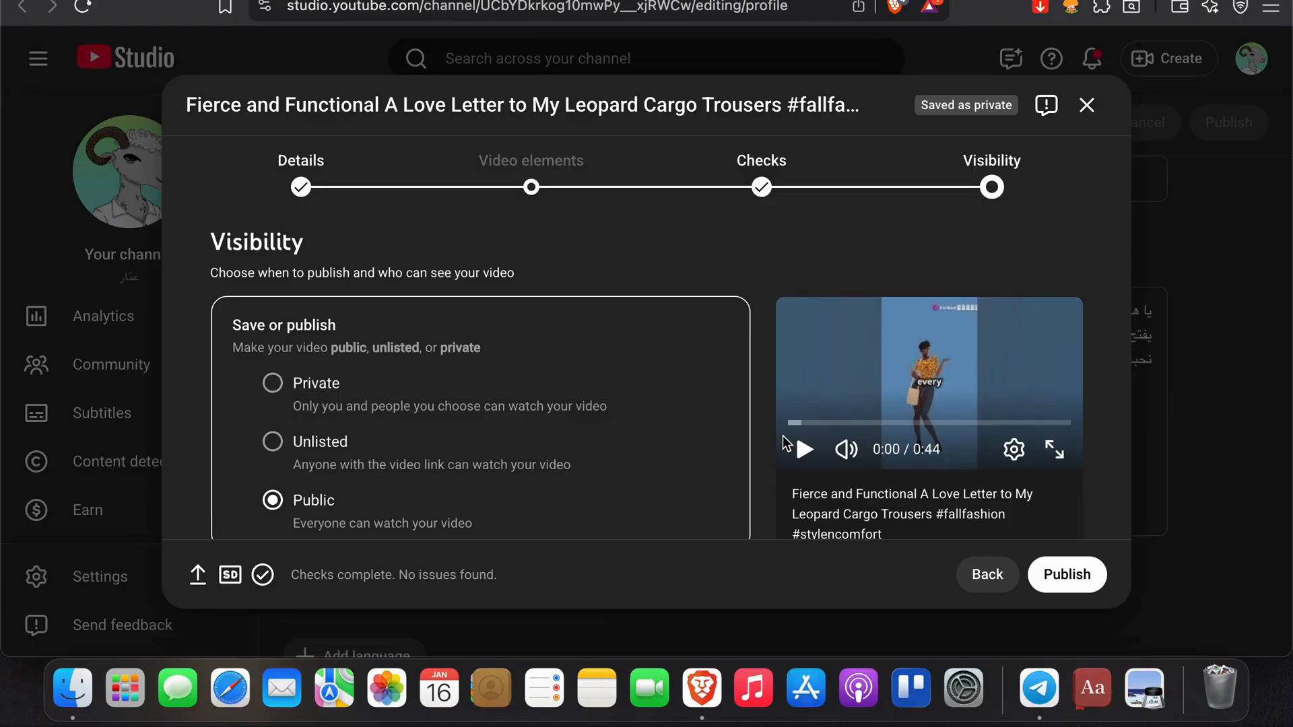
# Step: Go back to the video's details stage and review its description and thumbnail sections
pyautogui.click(274, 196)
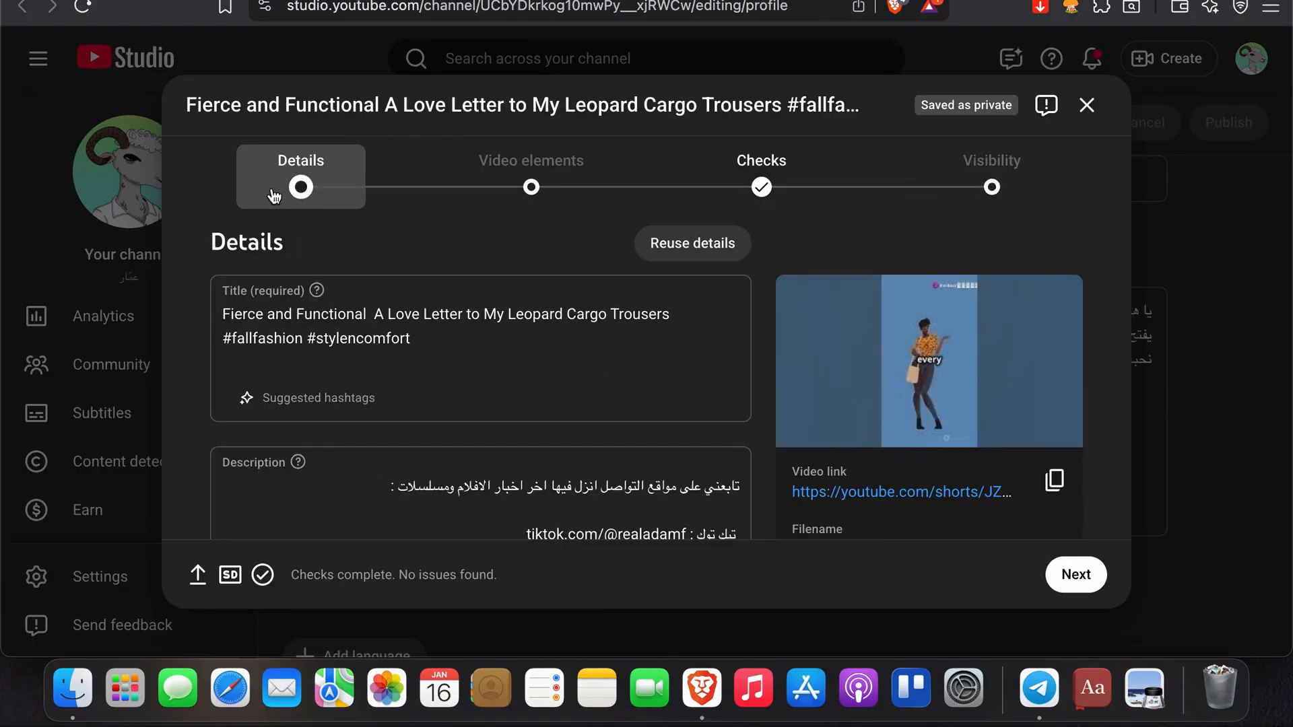
pyautogui.scroll(-5, 380, 349)
pyautogui.scroll(2, 380, 349)
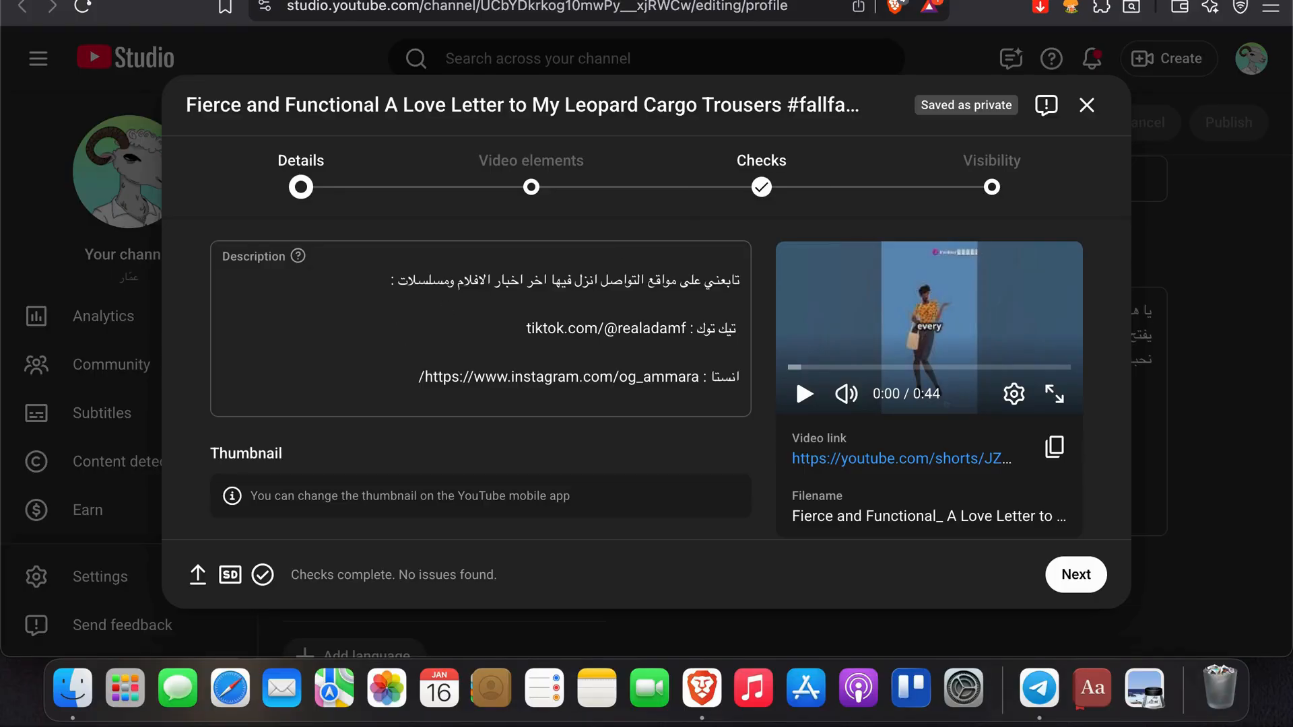
# Step: Search the web for "thumb template canva" in a new browser tab
pyautogui.press('super+t')
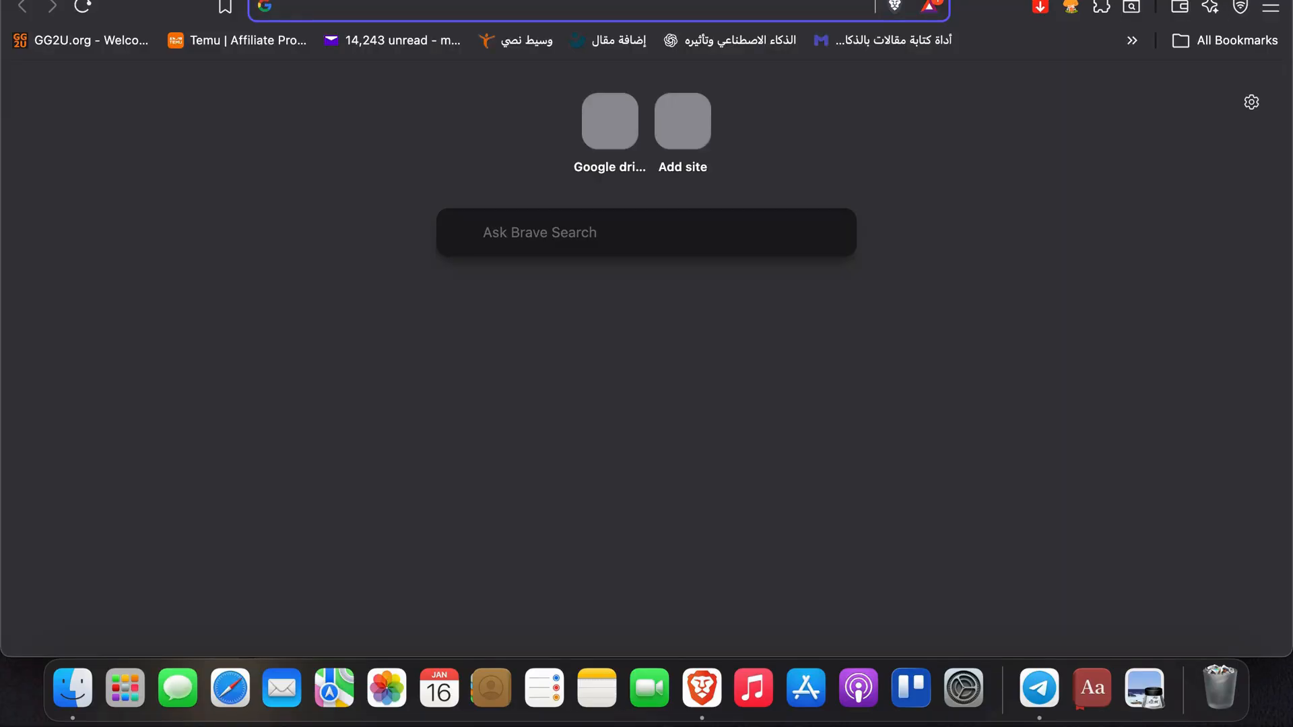
pyautogui.write('thum')
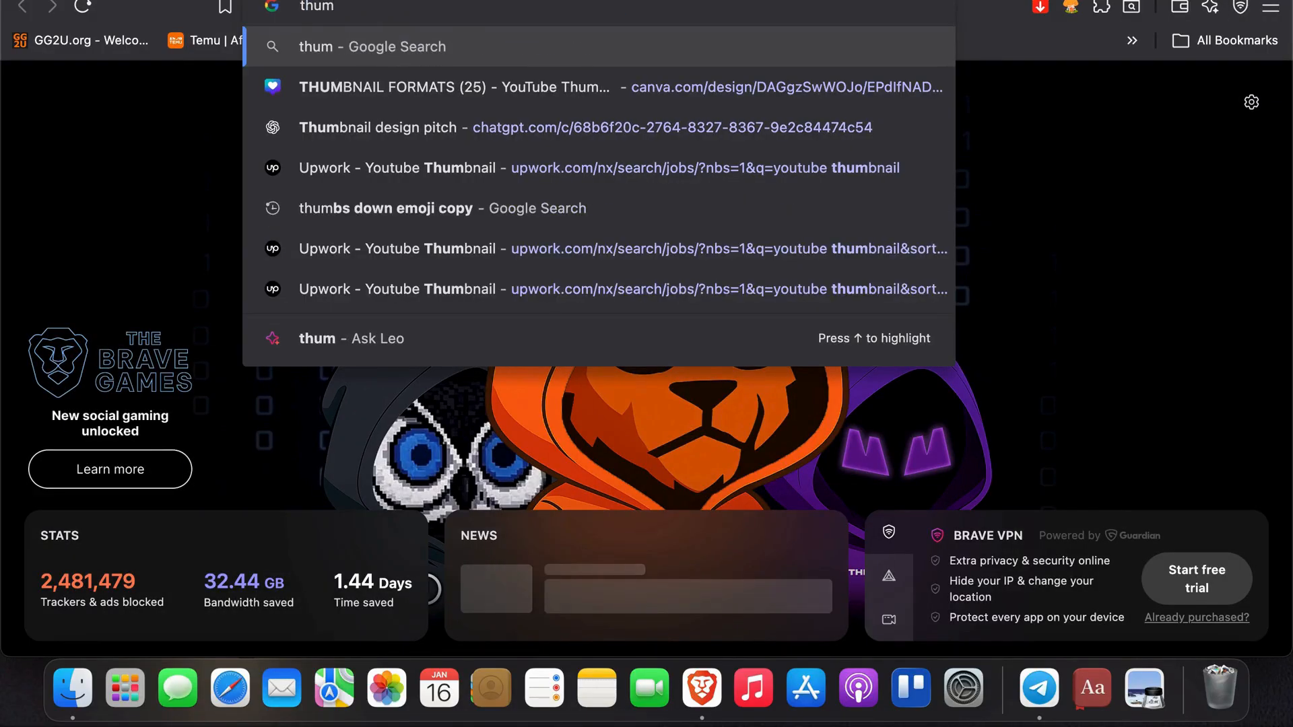
pyautogui.write('b tem')
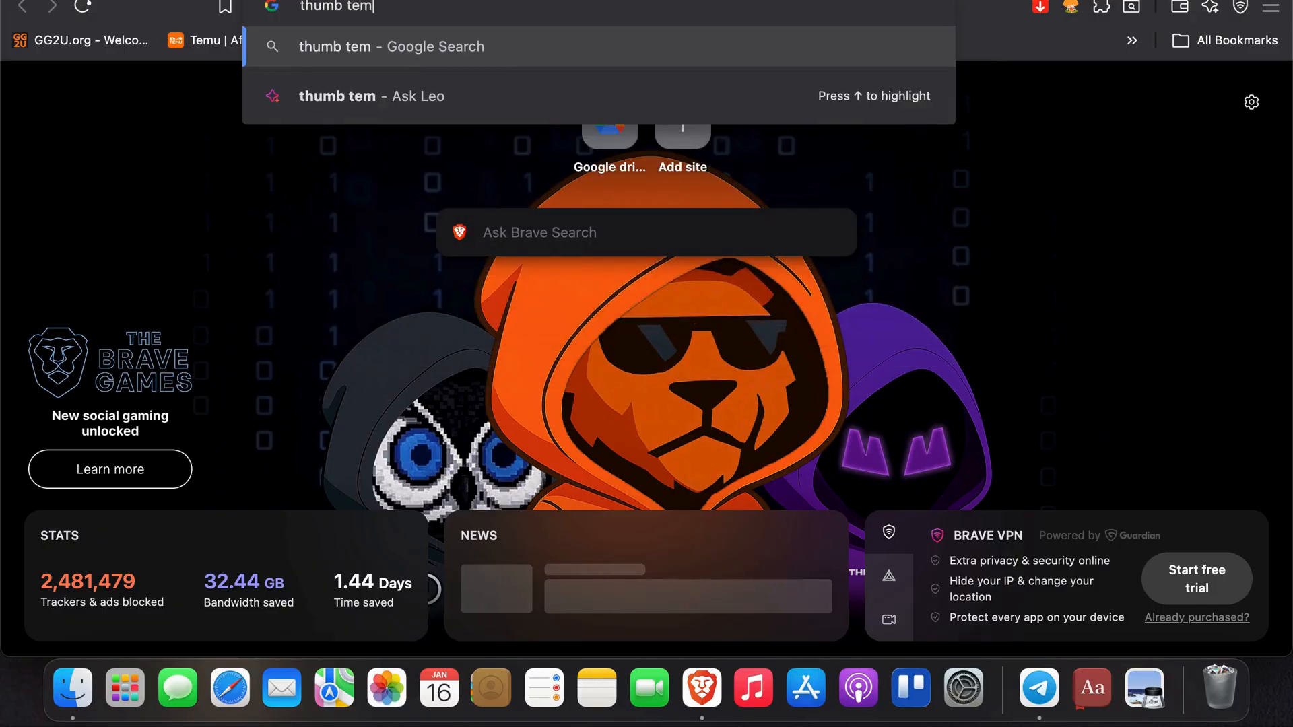
pyautogui.write('plate canb')
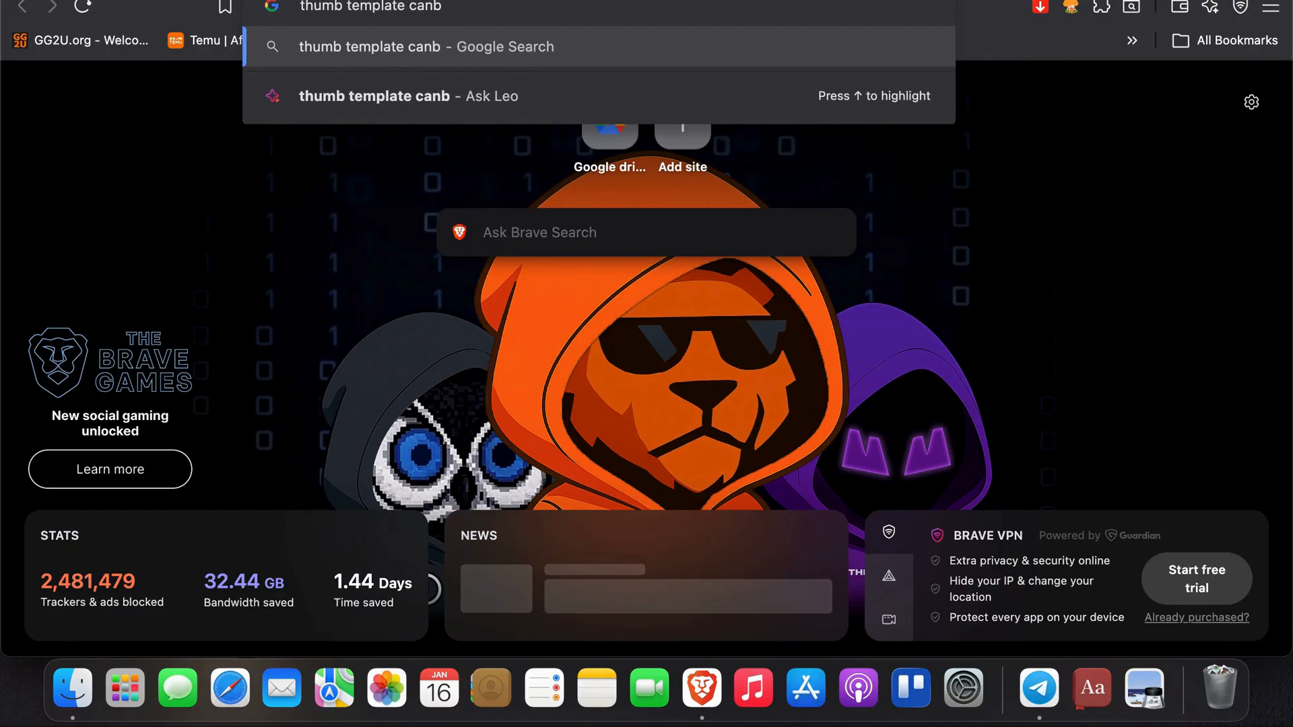
pyautogui.press('BackSpace')
pyautogui.write('va')
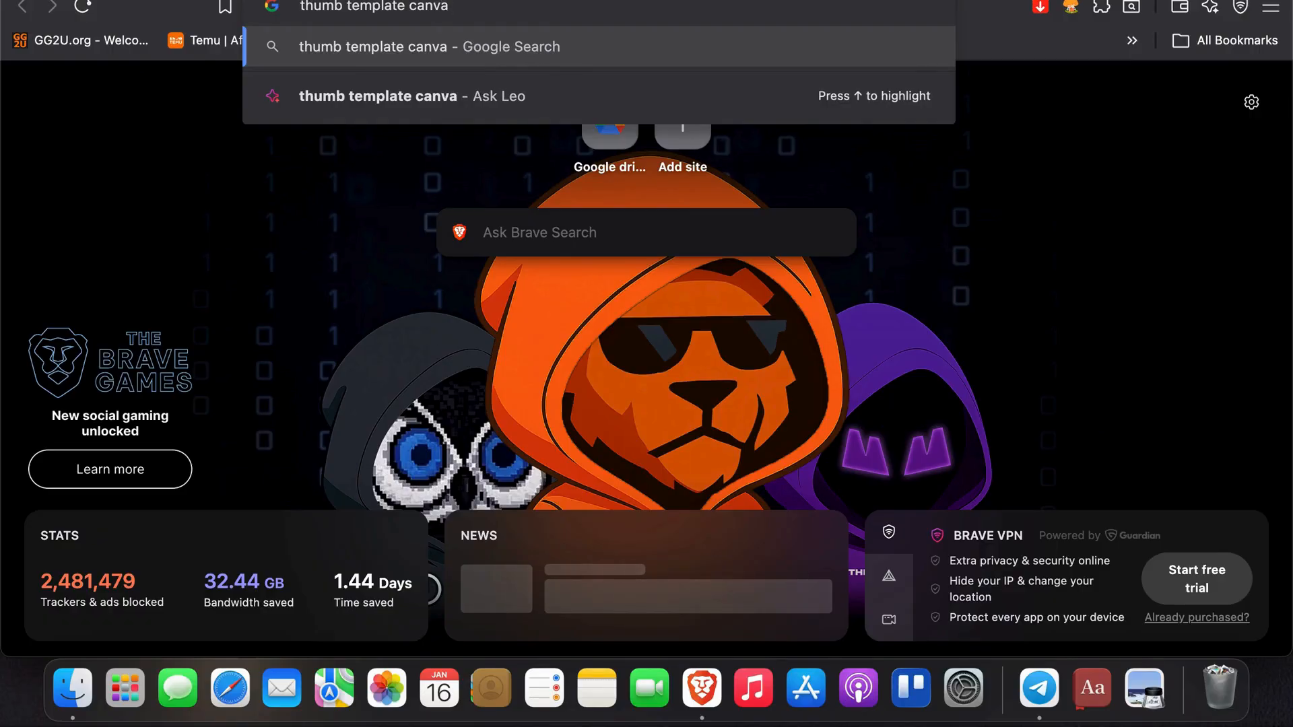
pyautogui.press('Return')
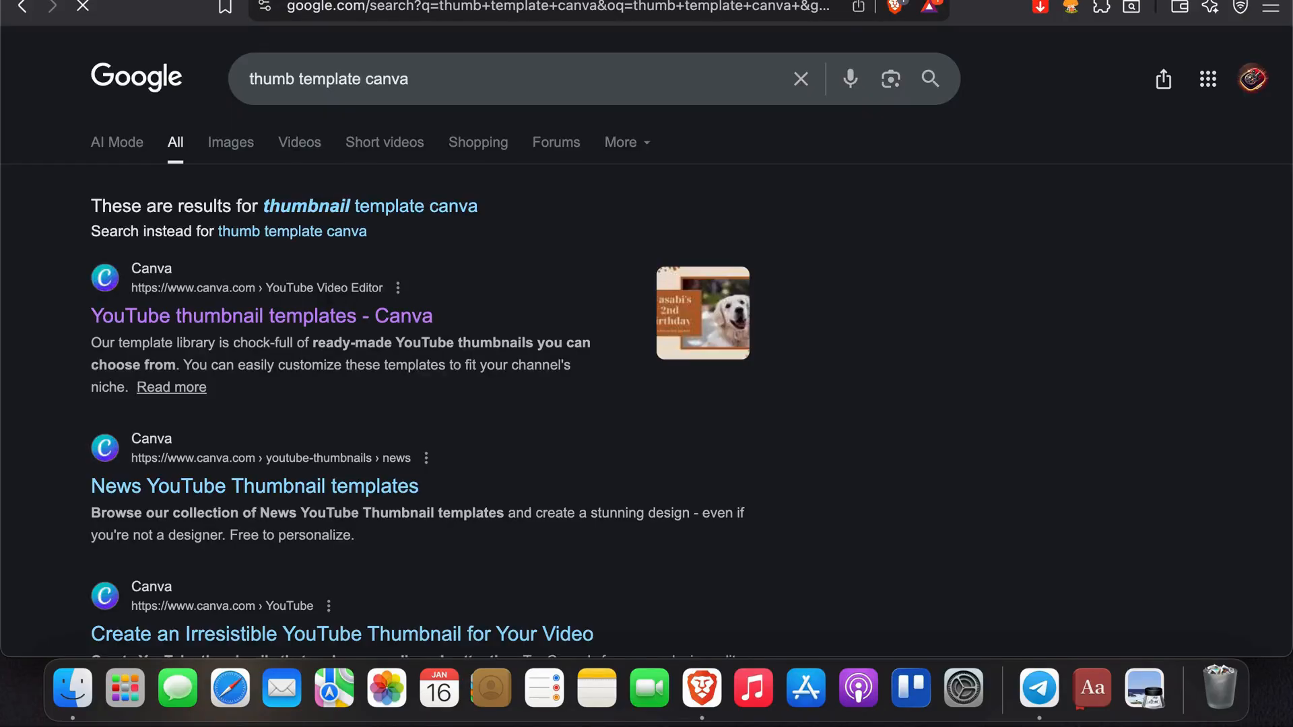
# Step: Open Canva's YouTube thumbnail templates page from the search results and browse the available designs
pyautogui.click(208, 325)
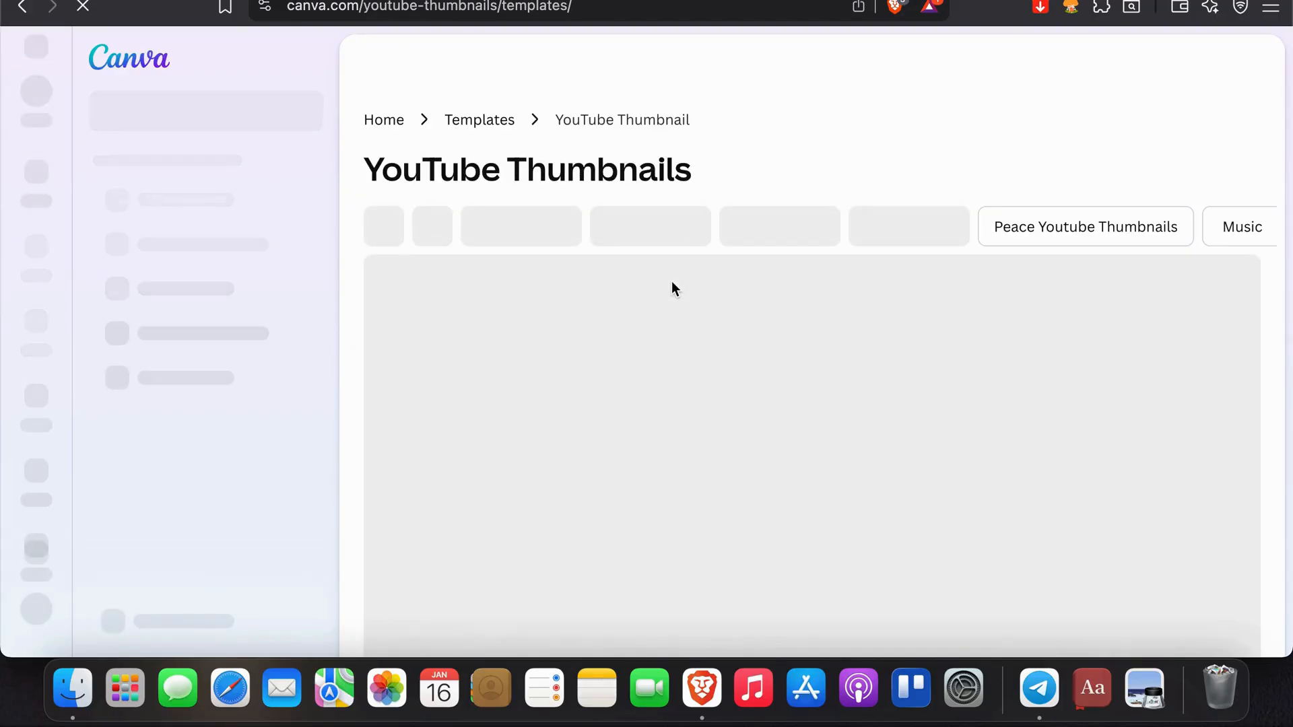
pyautogui.scroll(-1, 671, 281)
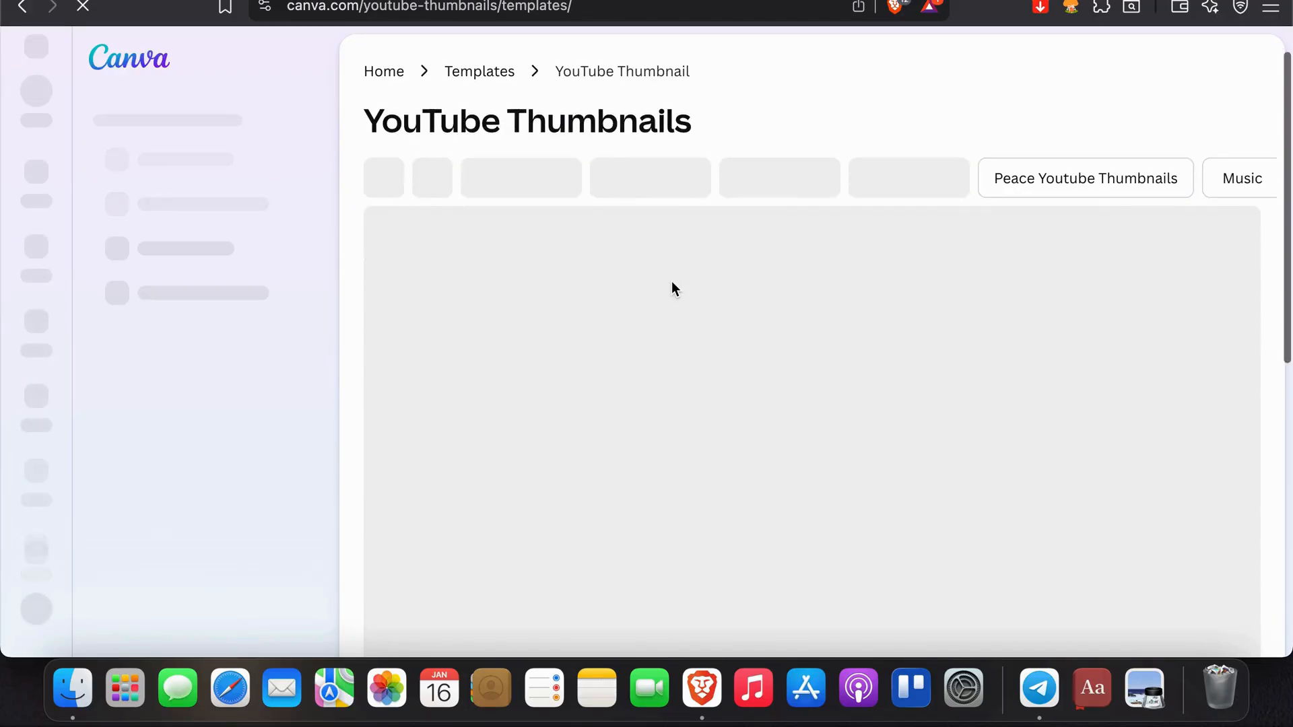
pyautogui.scroll(-2, 672, 290)
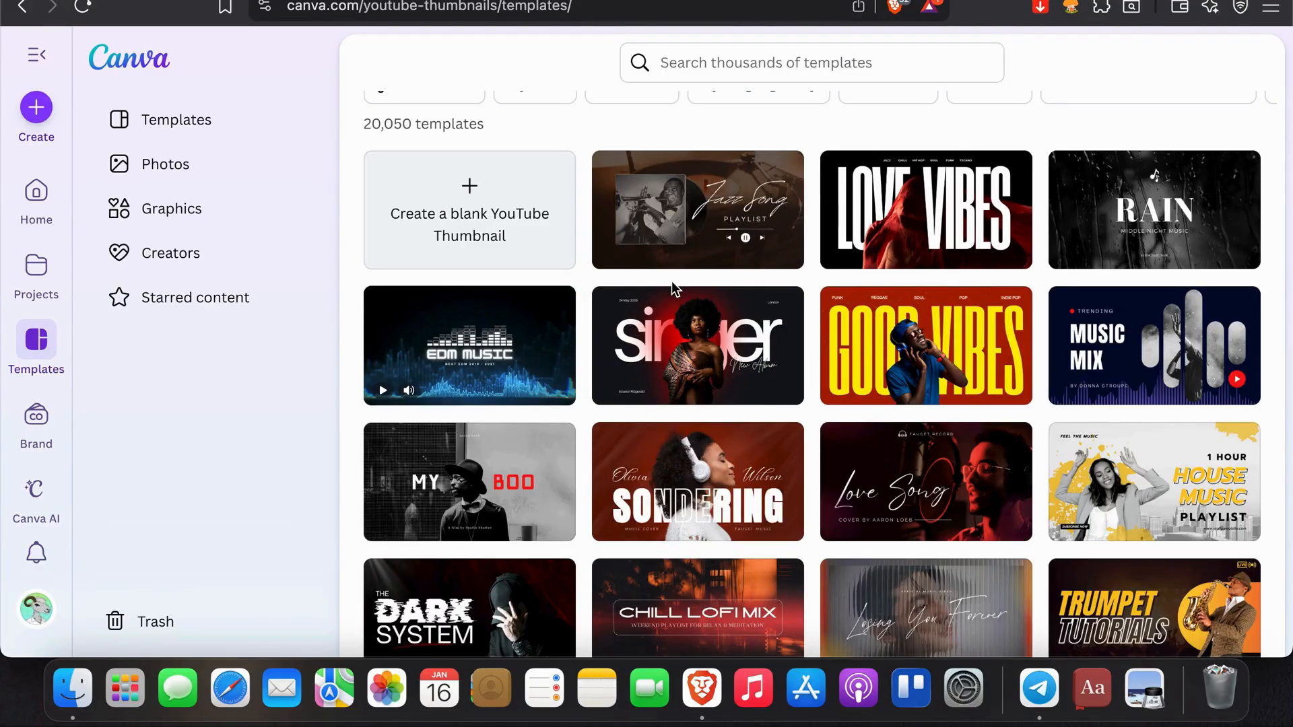
pyautogui.scroll(-1, 672, 280)
pyautogui.scroll(-4, 672, 281)
pyautogui.scroll(-3, 672, 290)
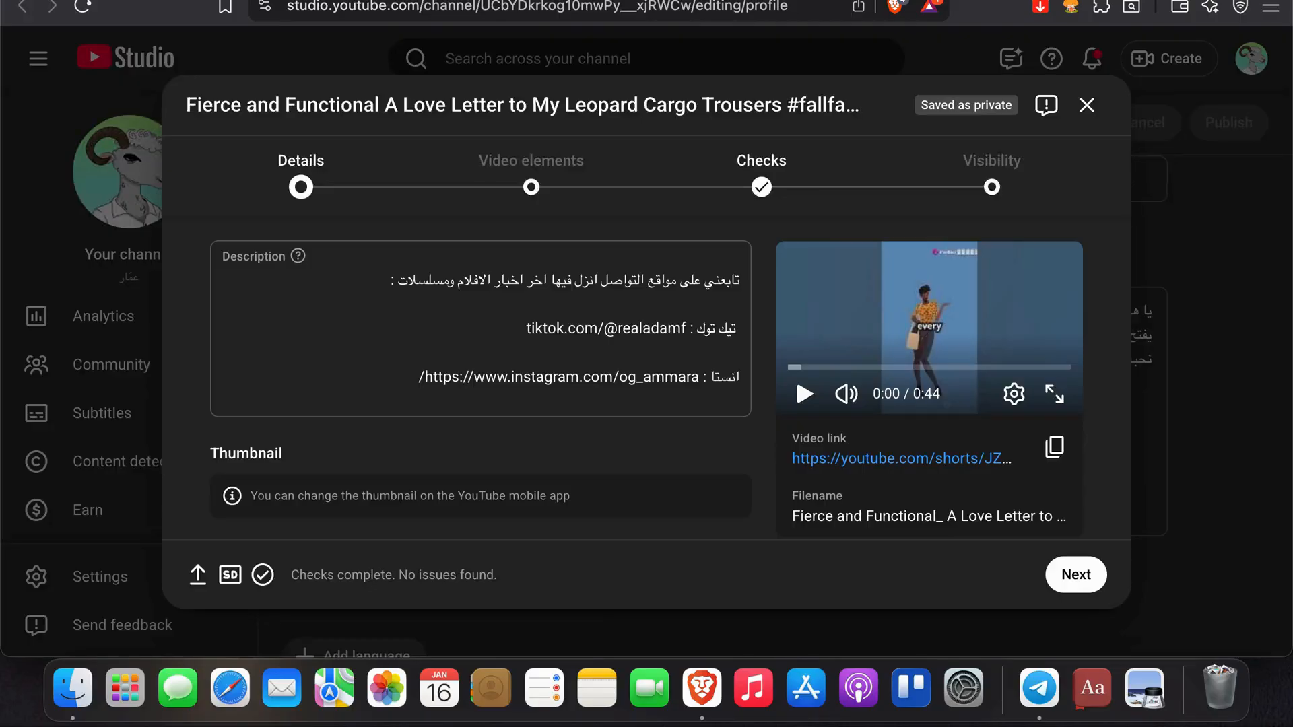
# Step: Return to the YouTube Studio upload's visibility stage and check the publishing and scheduling options again
pyautogui.click(1024, 183)
pyautogui.scroll(-3, 703, 277)
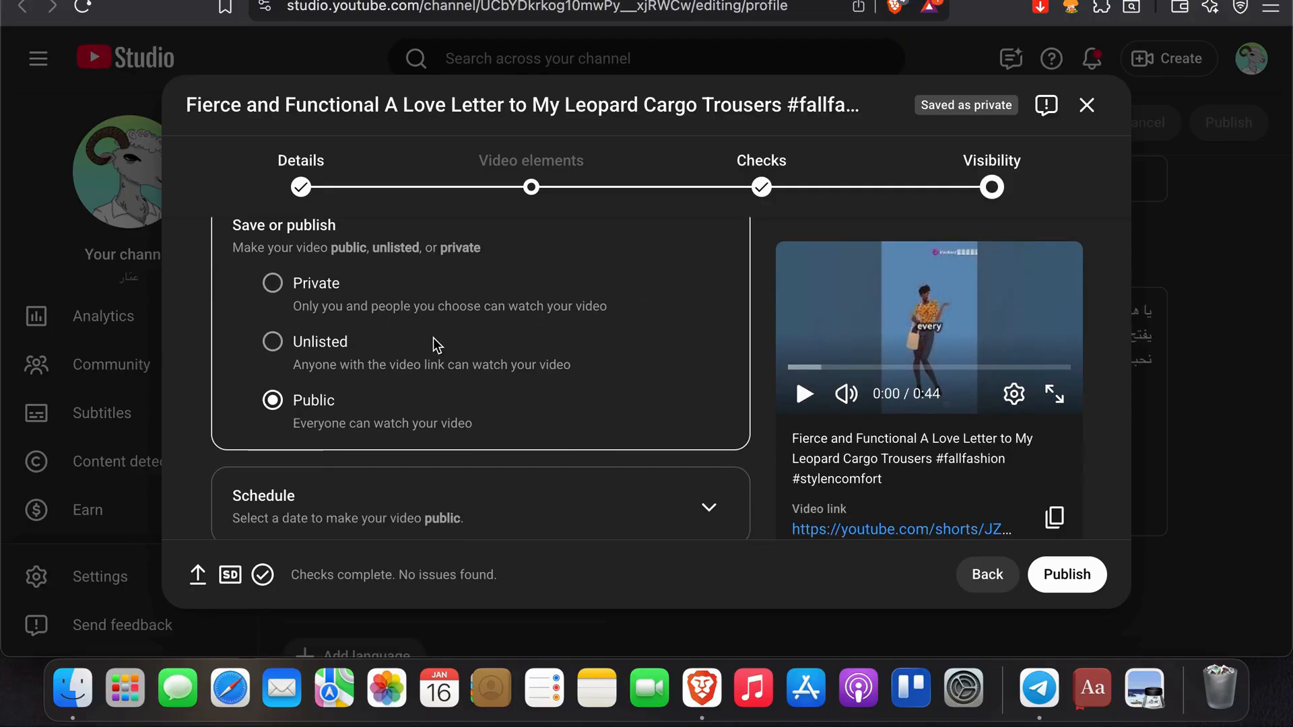
pyautogui.scroll(-3, 434, 338)
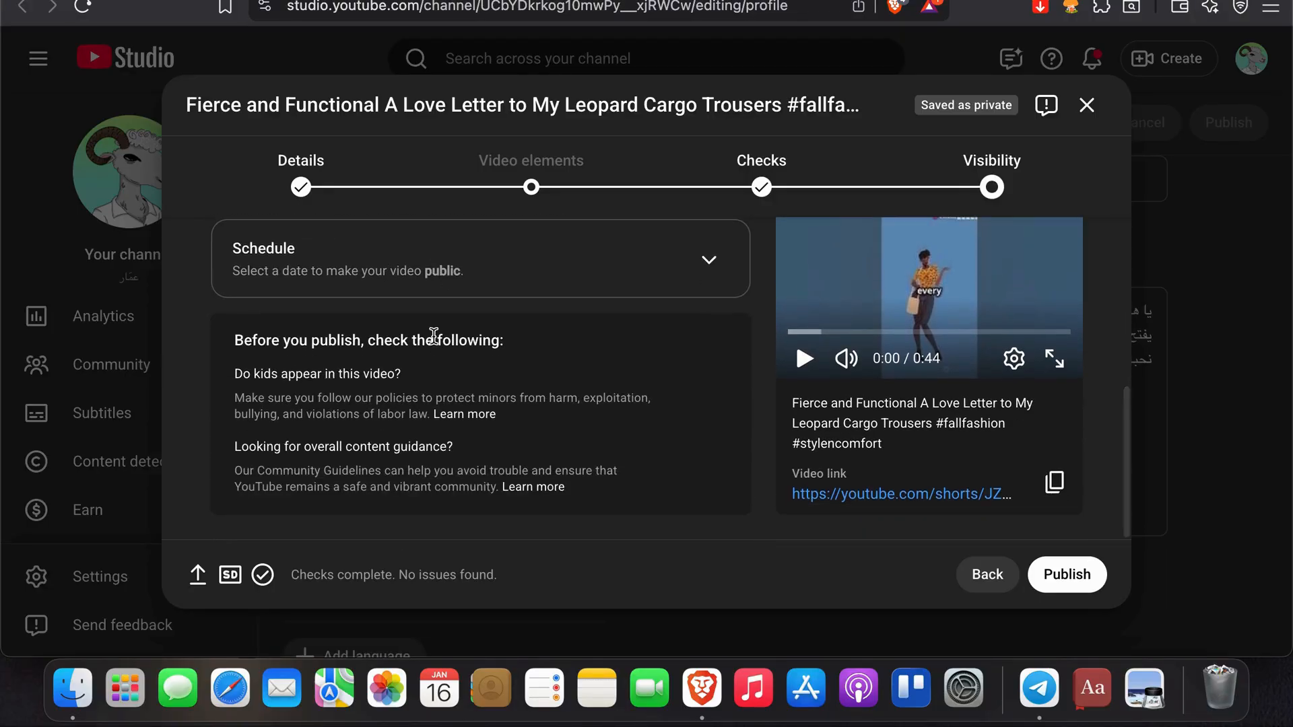